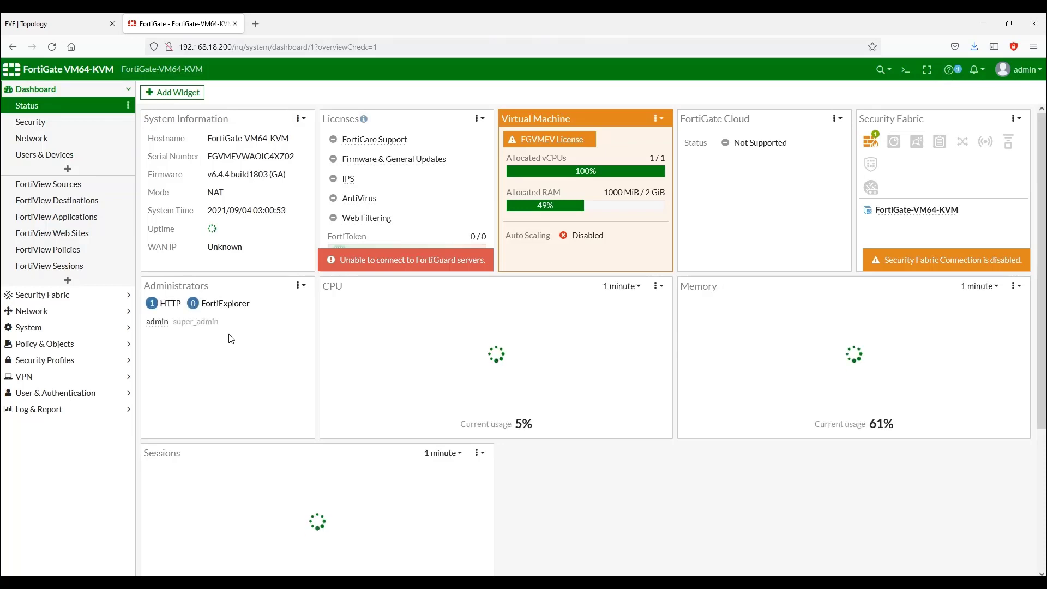
- Open the port2 interface from the network interfaces list and set its IP/Netmask to 10.1.1.1/24
left_click(70, 315)
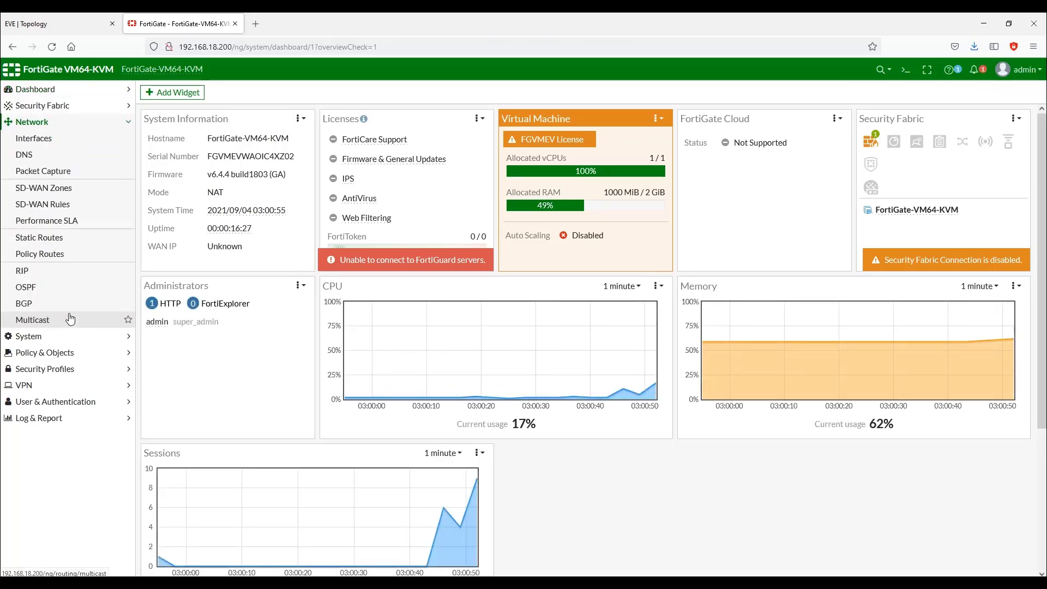
left_click(60, 143)
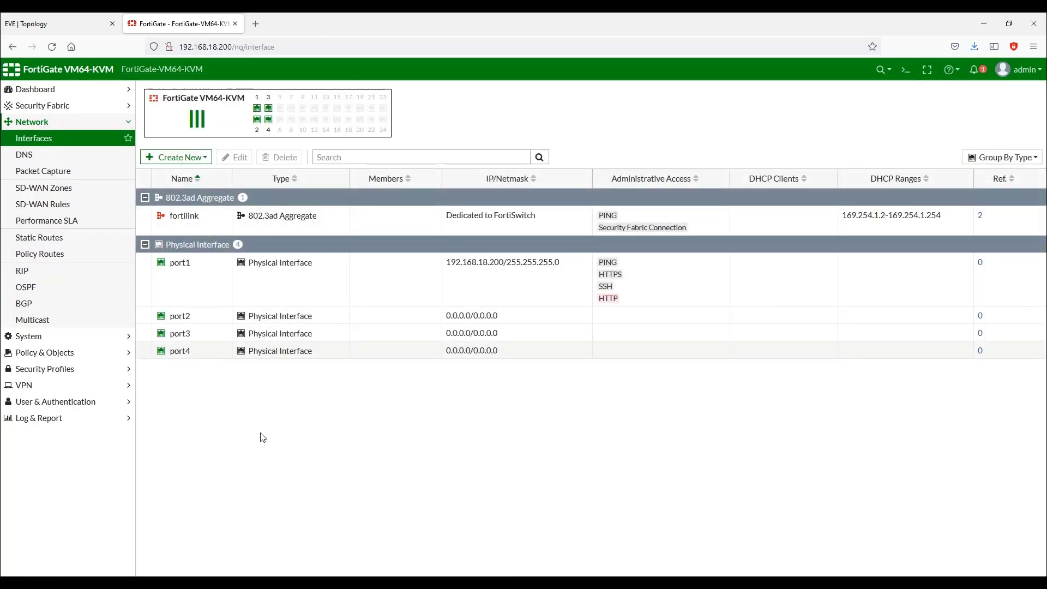
left_click(184, 322)
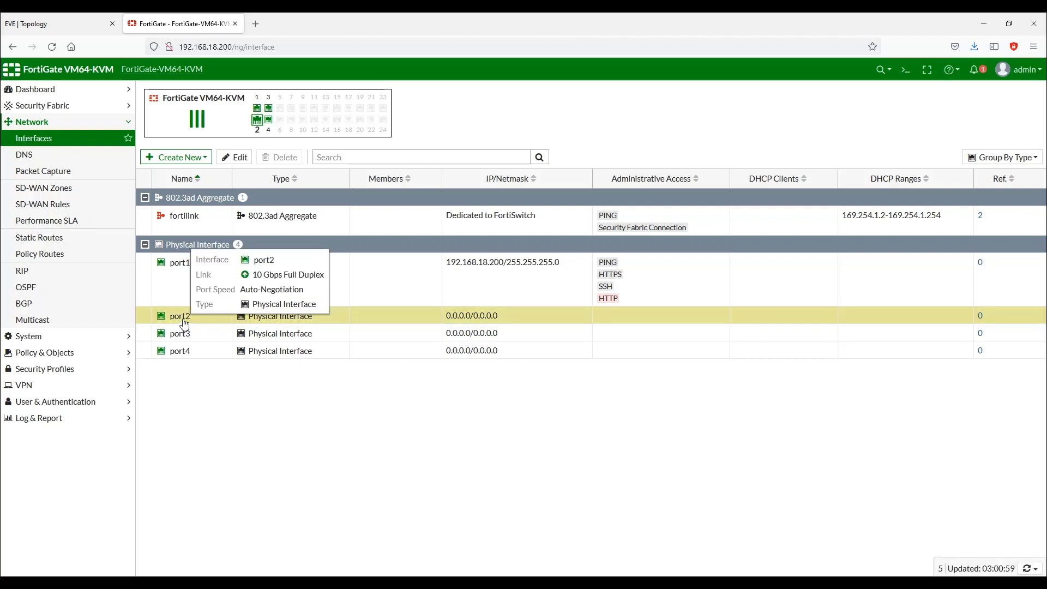
double_click(185, 322)
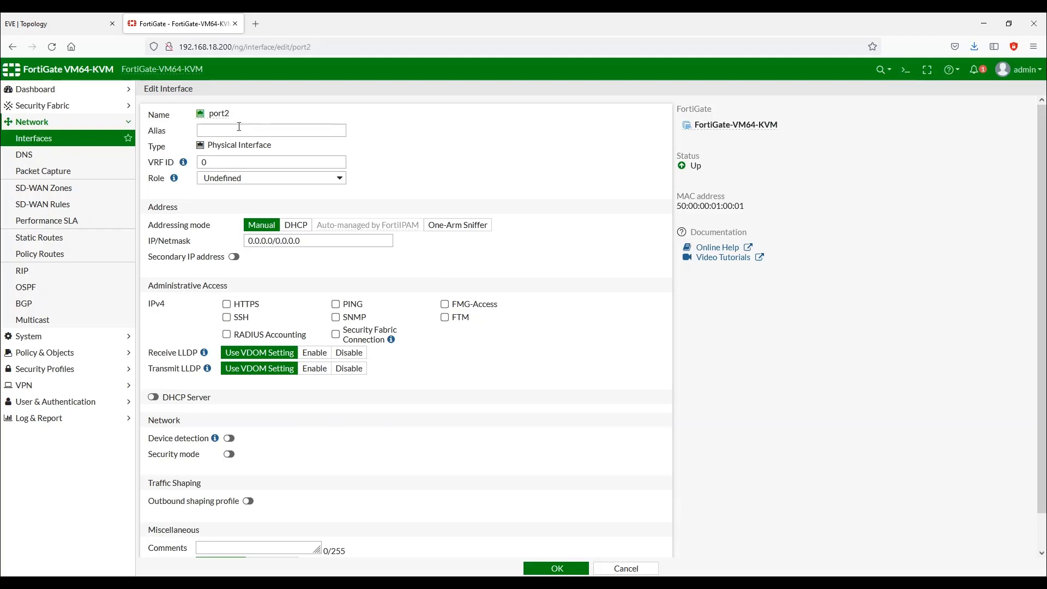
left_click_drag(309, 238, 223, 239)
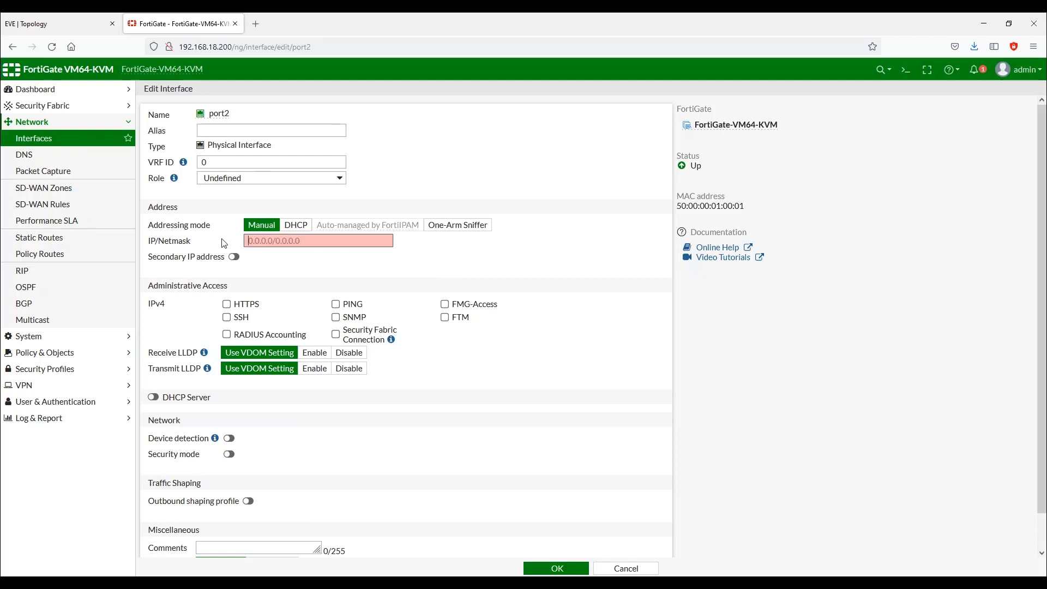
type("10.1.1.1/24")
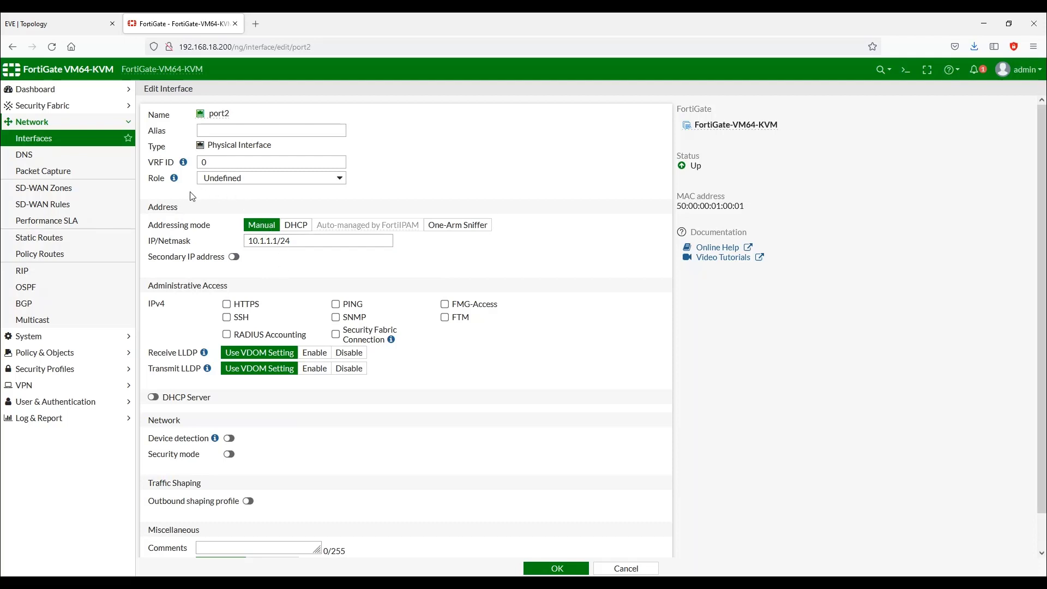
- Try the LAN and WAN roles on port2 to compare their available settings, and return the role to Undefined
left_click(328, 182)
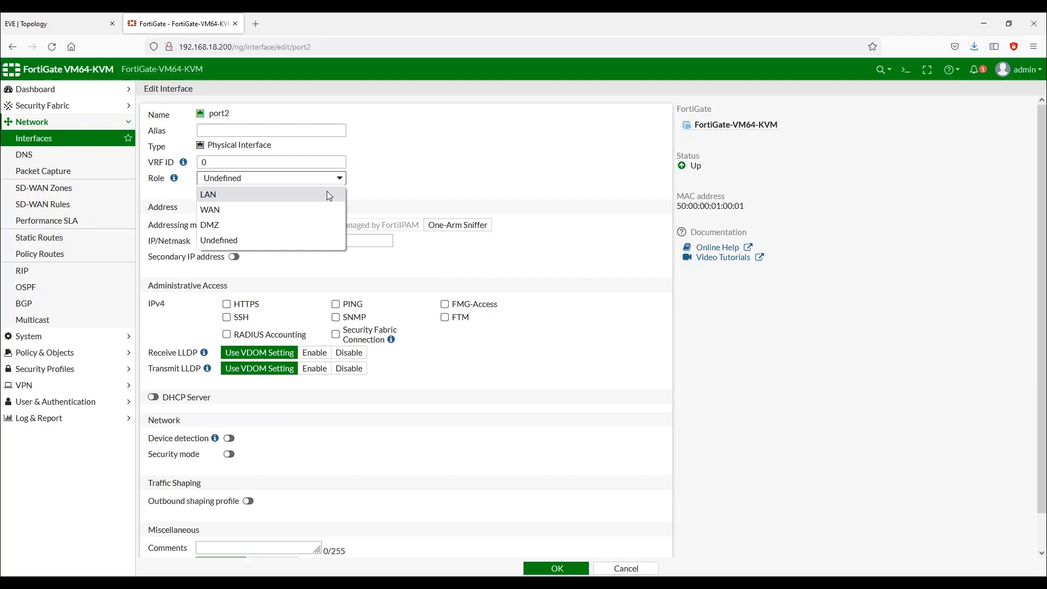
left_click(317, 199)
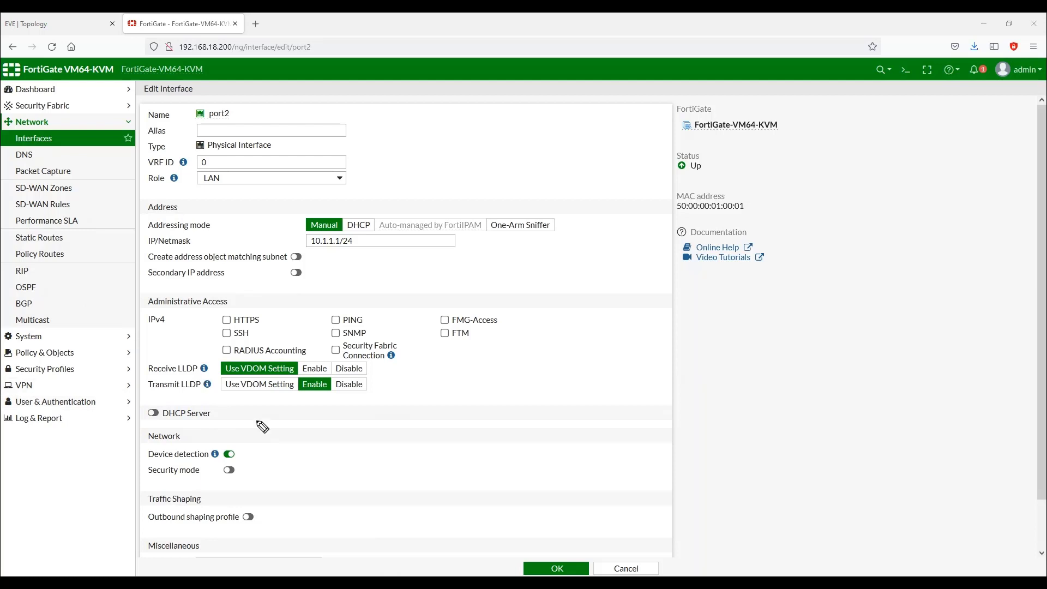
mouse_move(214, 404)
left_mouse_down()
mouse_move(188, 440)
mouse_move(225, 409)
left_mouse_up()
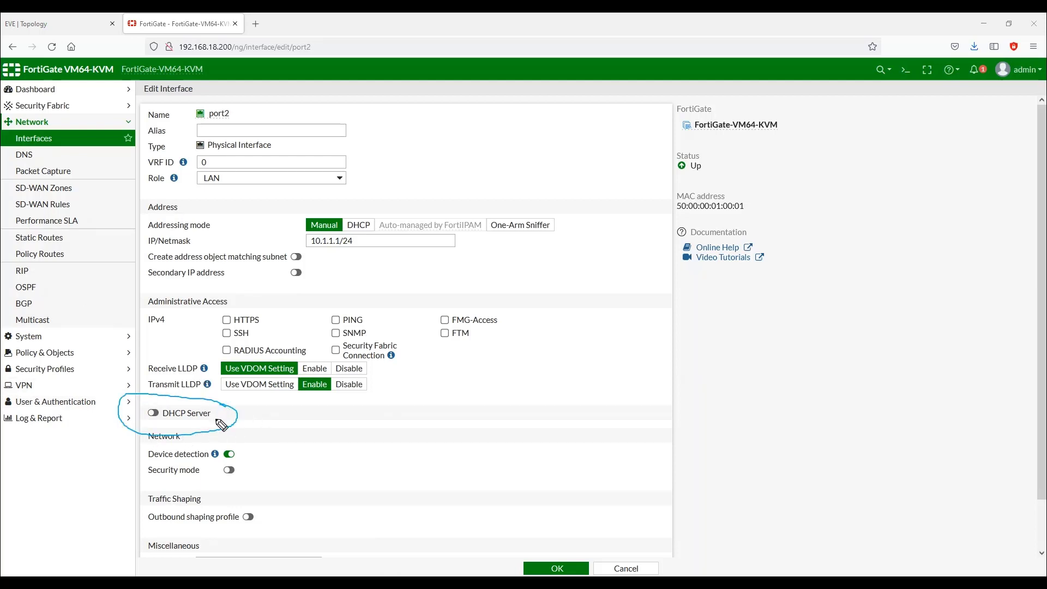
mouse_move(244, 449)
left_mouse_down()
mouse_move(194, 445)
mouse_move(142, 459)
mouse_move(231, 468)
mouse_move(237, 453)
left_mouse_up()
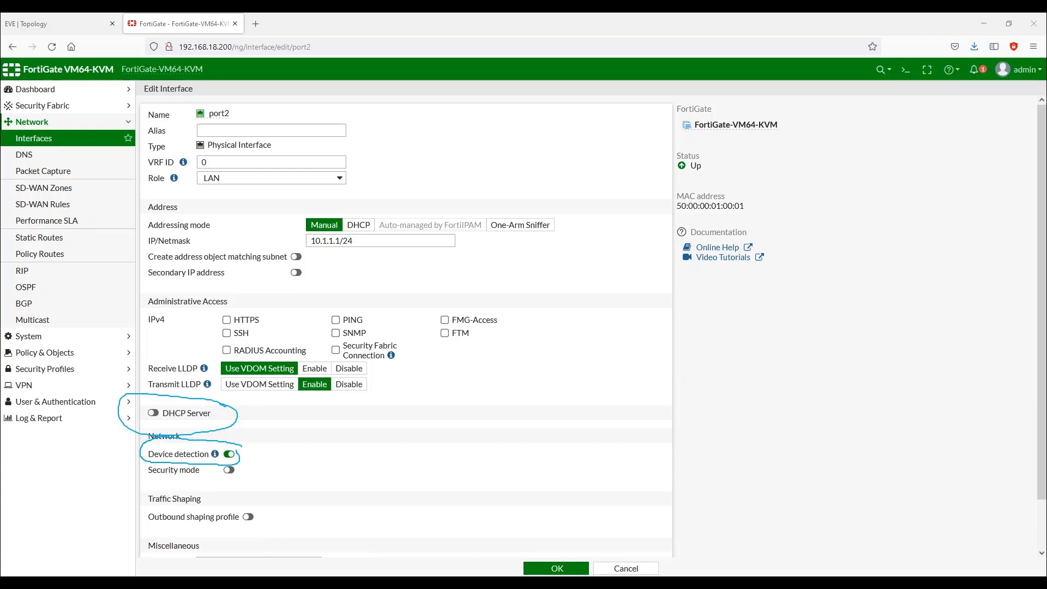
key("Escape")
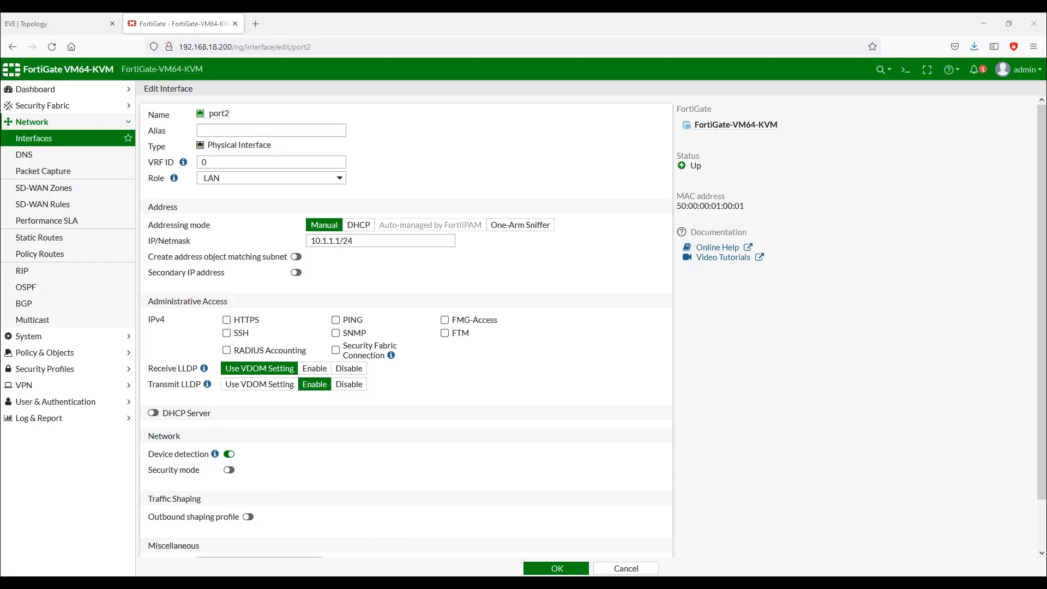
left_click(336, 180)
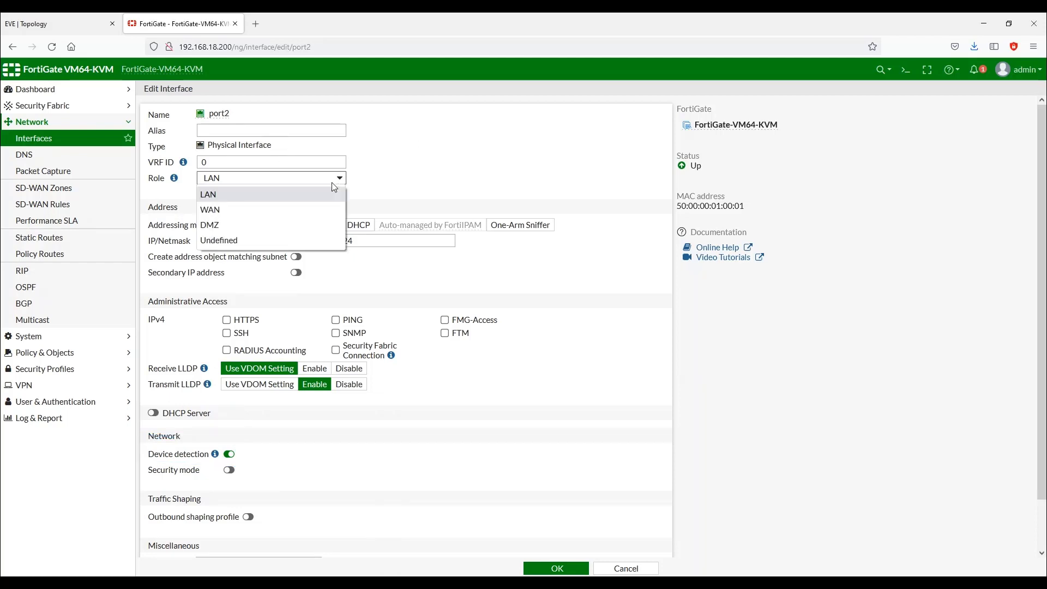
left_click(316, 211)
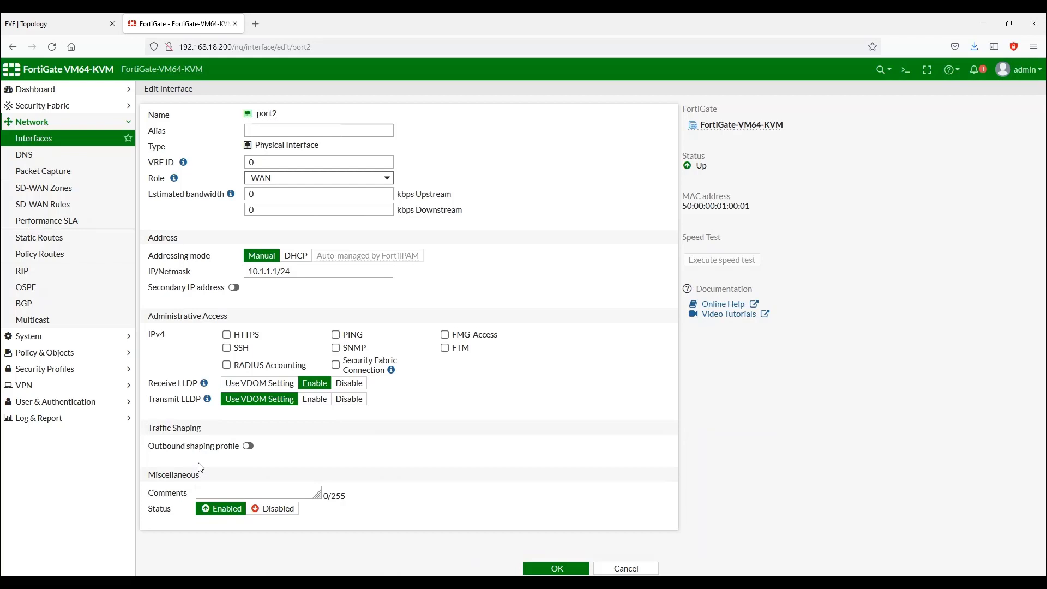
left_click(372, 178)
left_click(353, 239)
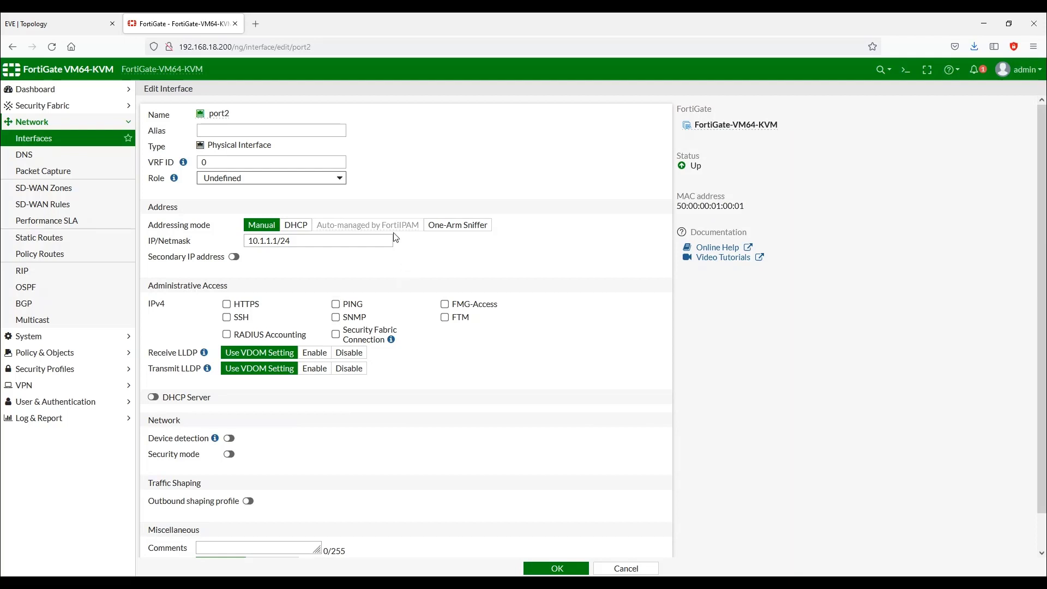
- Save the port2 interface with its manual address 10.1.1.1/24
left_click_drag(311, 241, 241, 241)
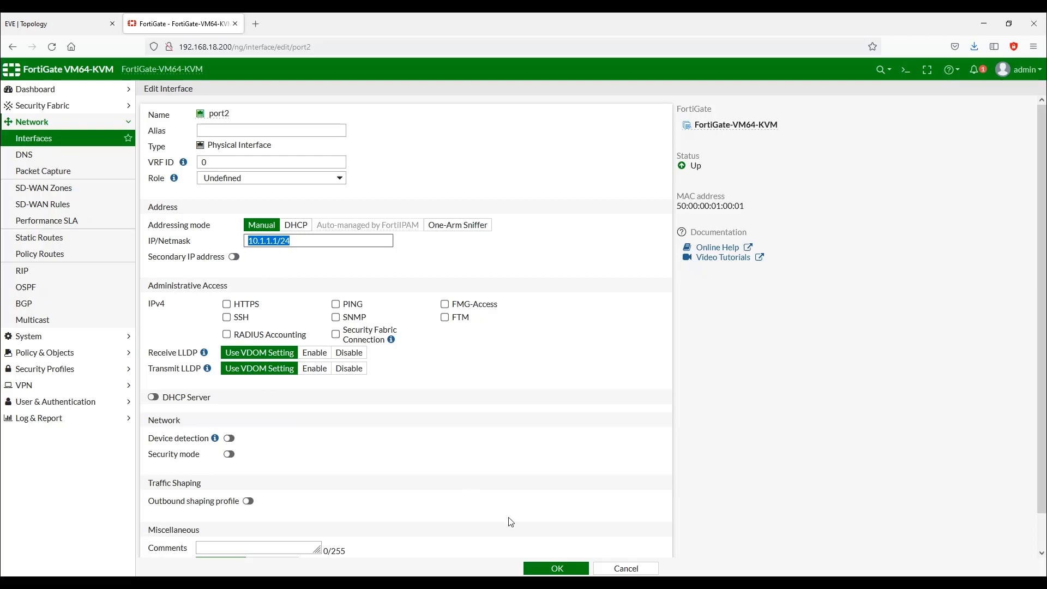
left_click(555, 570)
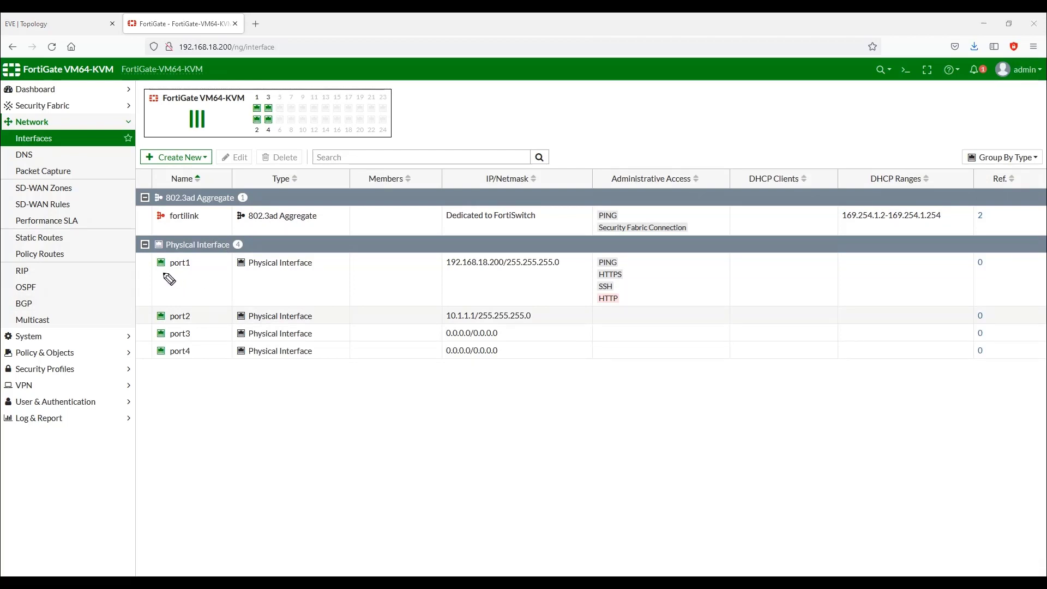
left_click_drag(162, 272, 197, 272)
mouse_move(631, 255)
left_mouse_down()
mouse_move(605, 254)
mouse_move(590, 288)
mouse_move(628, 308)
mouse_move(629, 255)
left_mouse_up()
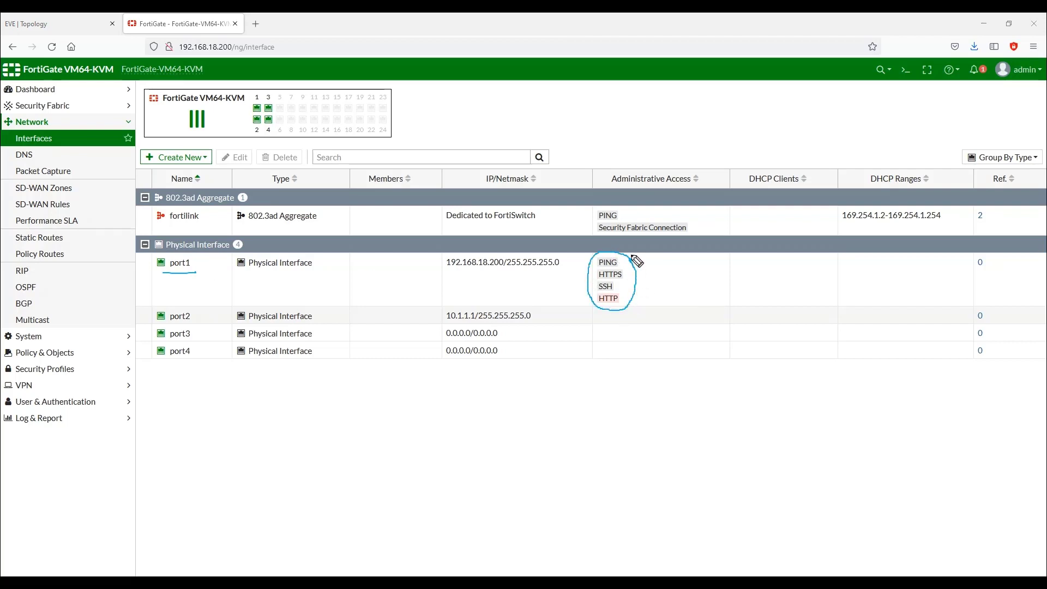
left_click_drag(164, 328, 196, 327)
left_click_drag(596, 321, 615, 315)
mouse_move(443, 324)
left_mouse_down()
mouse_move(478, 330)
mouse_move(475, 311)
mouse_move(457, 305)
mouse_move(452, 330)
left_mouse_up()
key("Escape")
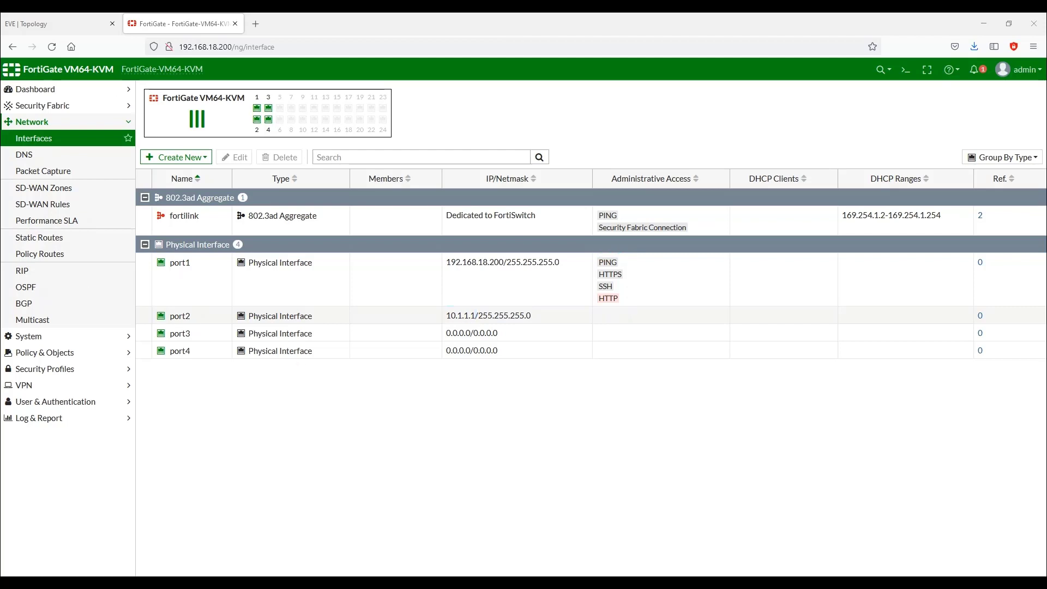
- Allow PING as IPv4 administrative access on port2 and save the interface
double_click(186, 322)
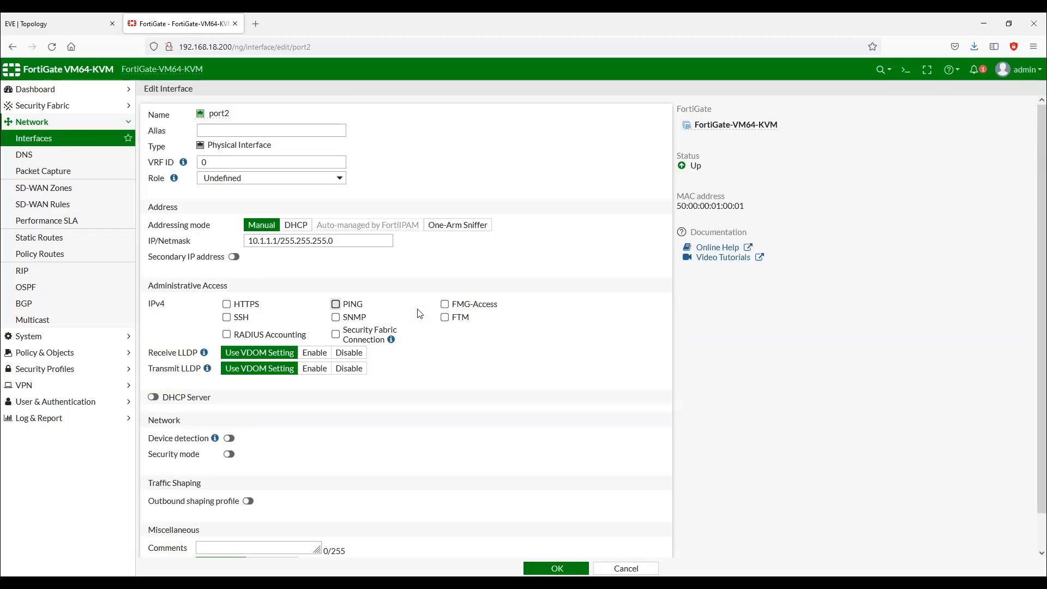
left_click(335, 304)
left_click(556, 569)
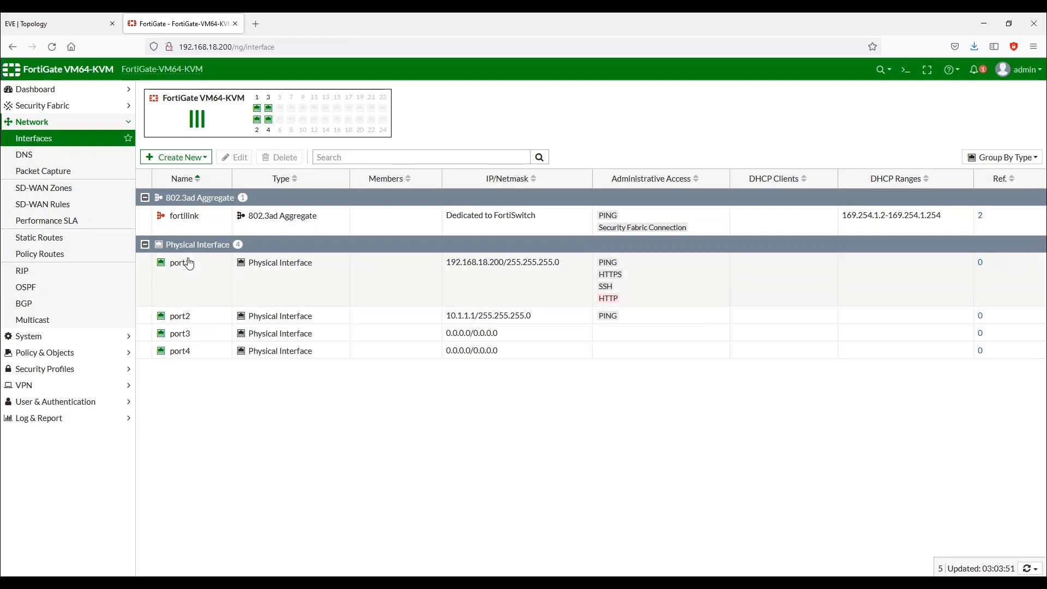
- Start a new interface of type VLAN and name it INTERNET
left_click(207, 162)
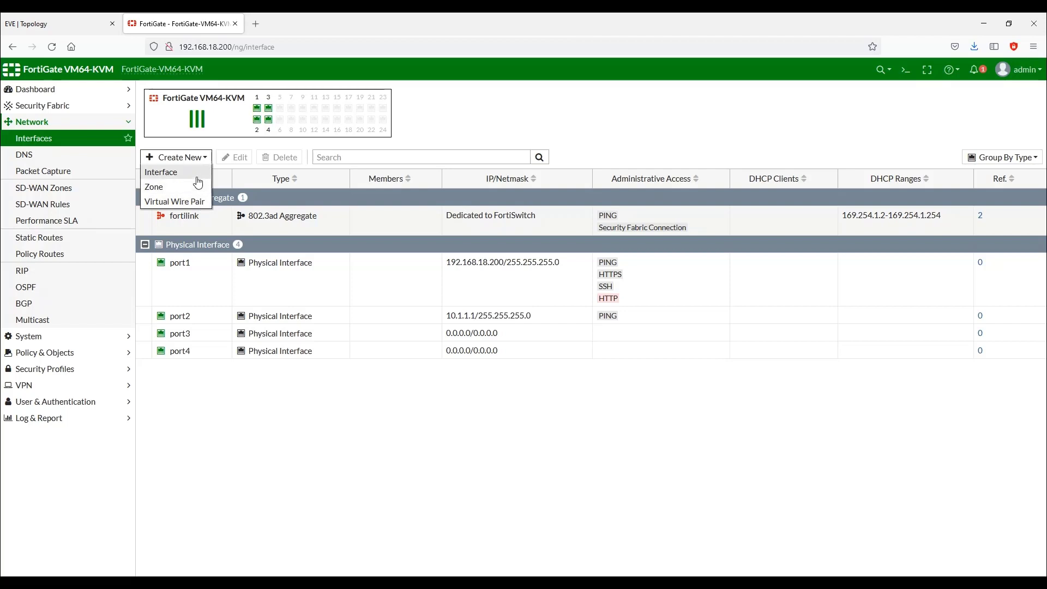
left_click(197, 182)
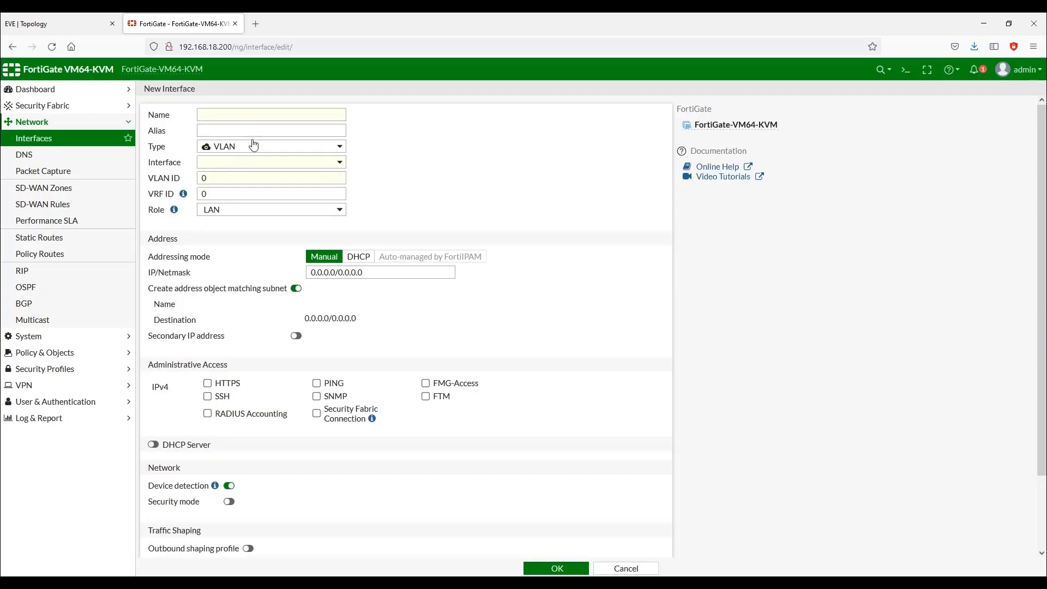
left_click(254, 115)
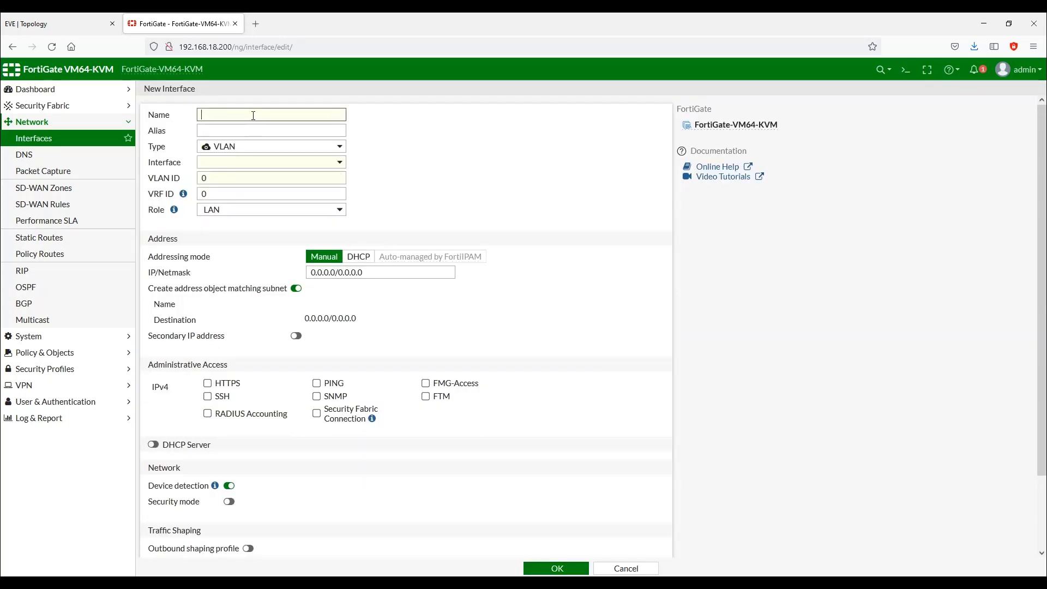
type("i")
key("BackSpace")
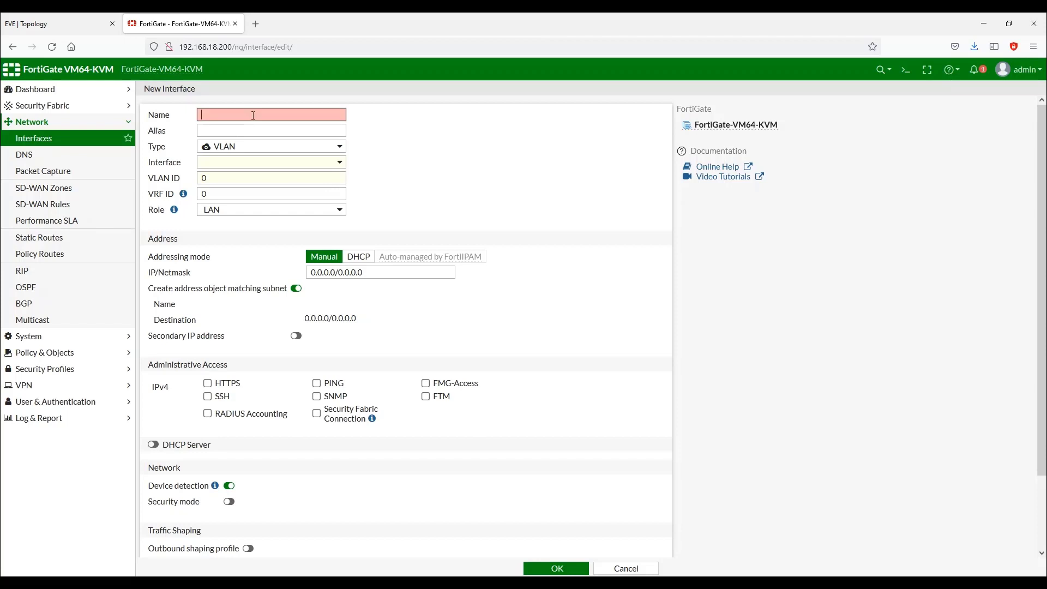
type("INTERNET")
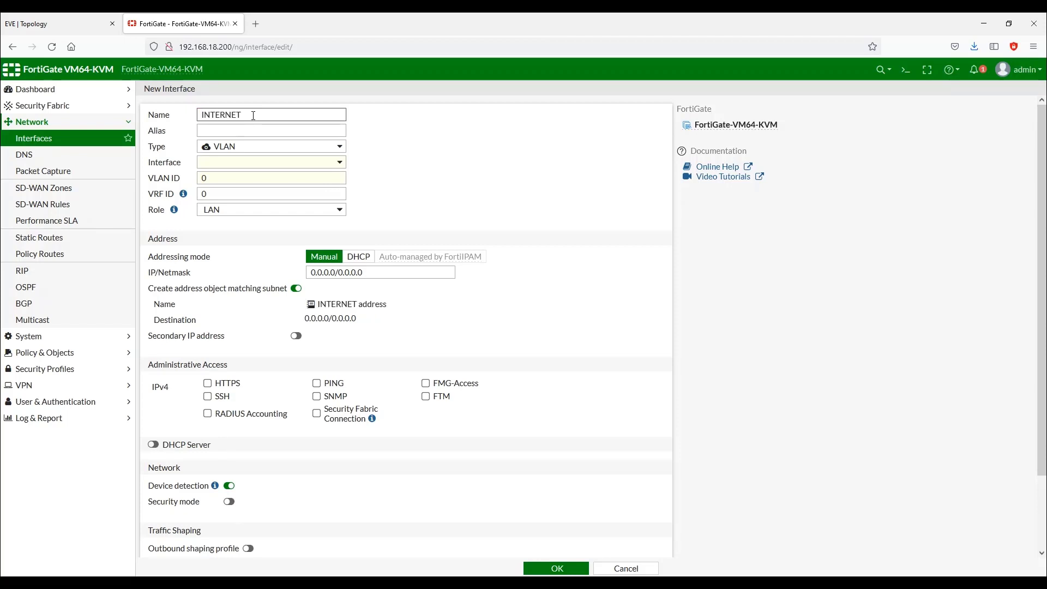
- Attach the INTERNET VLAN to port3 and set its VLAN ID to 10
left_click(259, 162)
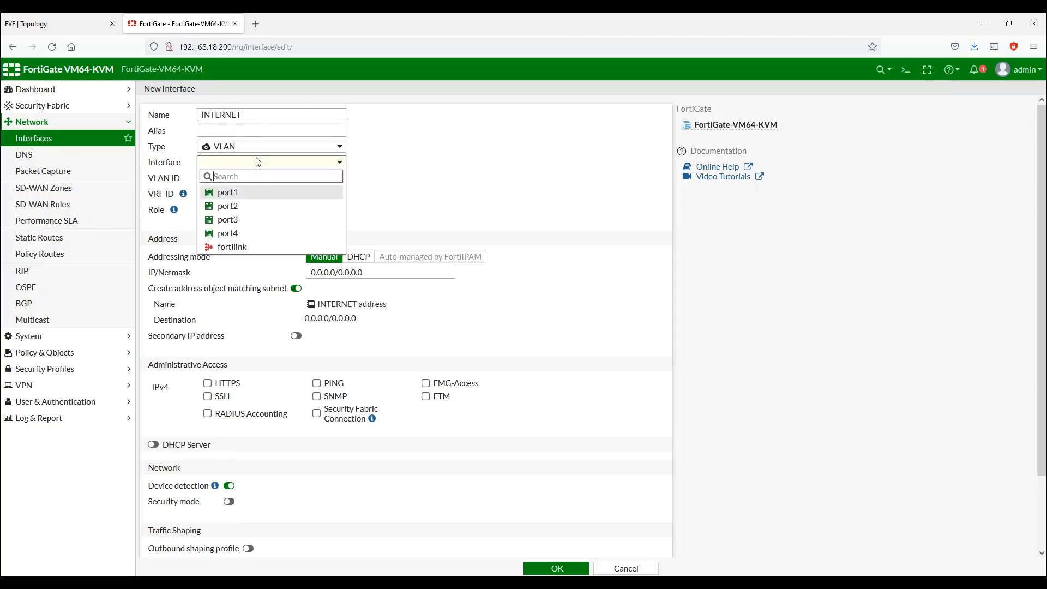
left_click(263, 220)
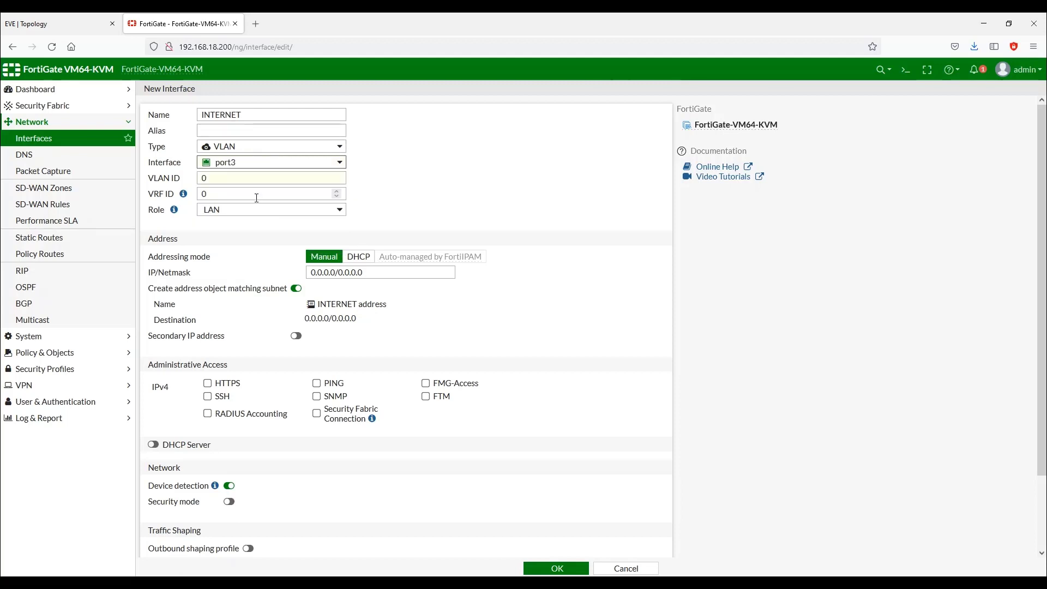
left_click(245, 179)
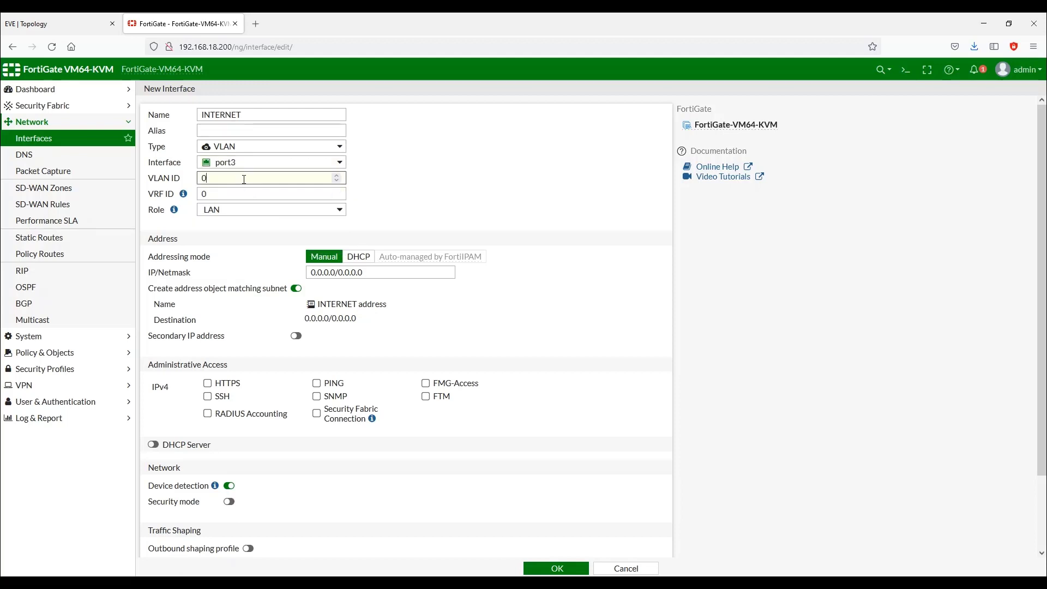
key("BackSpace")
type("1")
- Set the INTERNET interface's IP/Netmask to 1.1.1.2/30 and its role to Undefined
left_click_drag(363, 273, 307, 268)
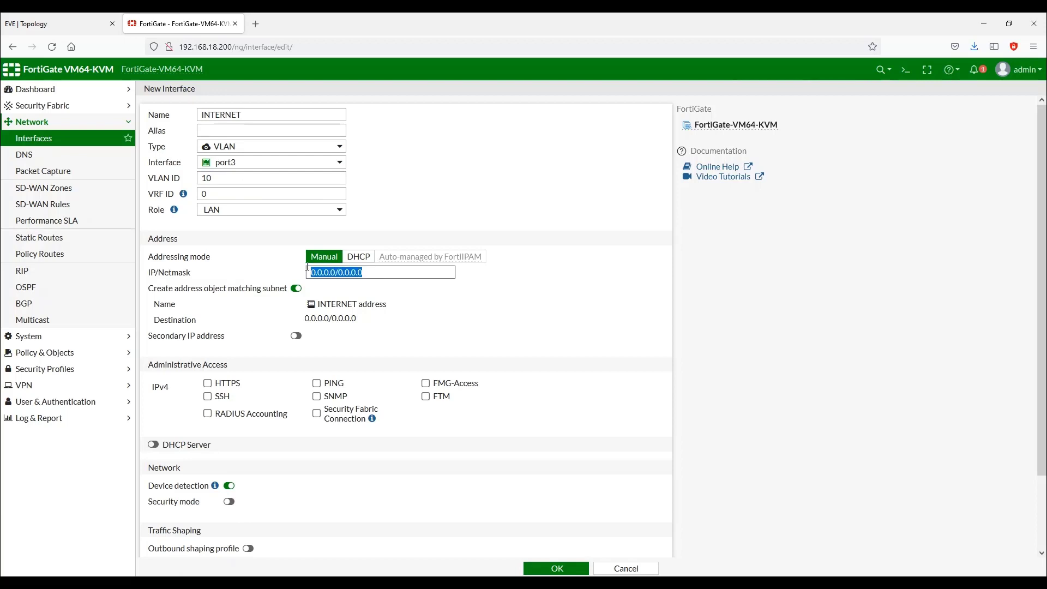
type("1.1.1.2")
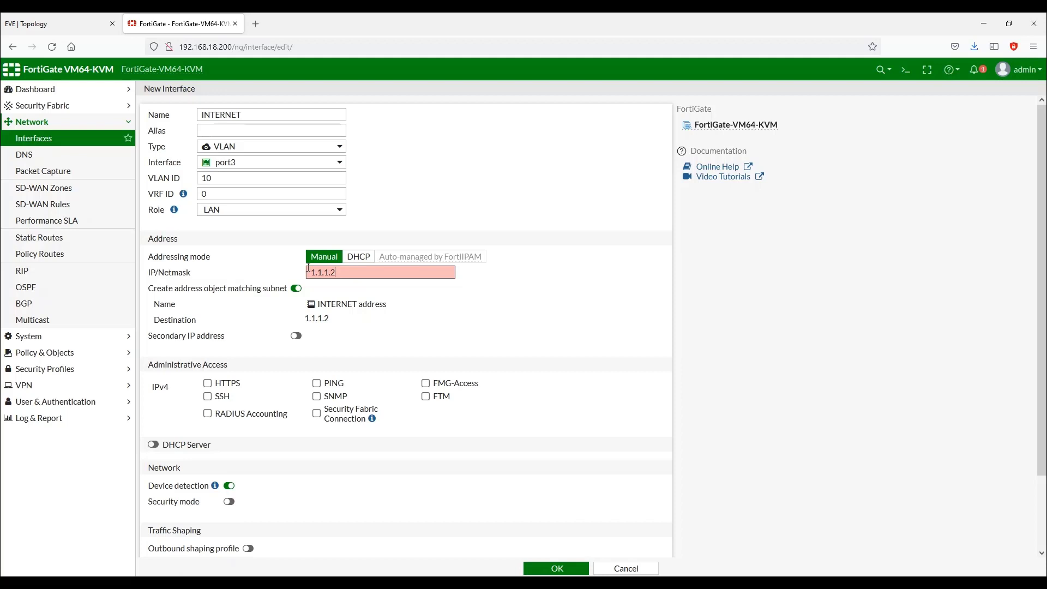
type("/30")
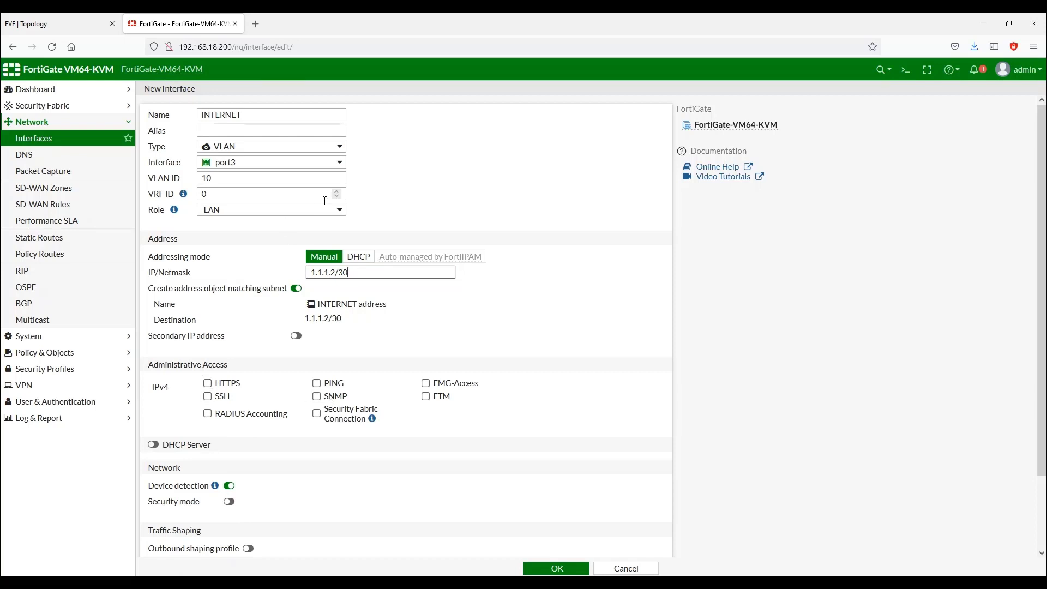
left_click(338, 211)
left_click(292, 272)
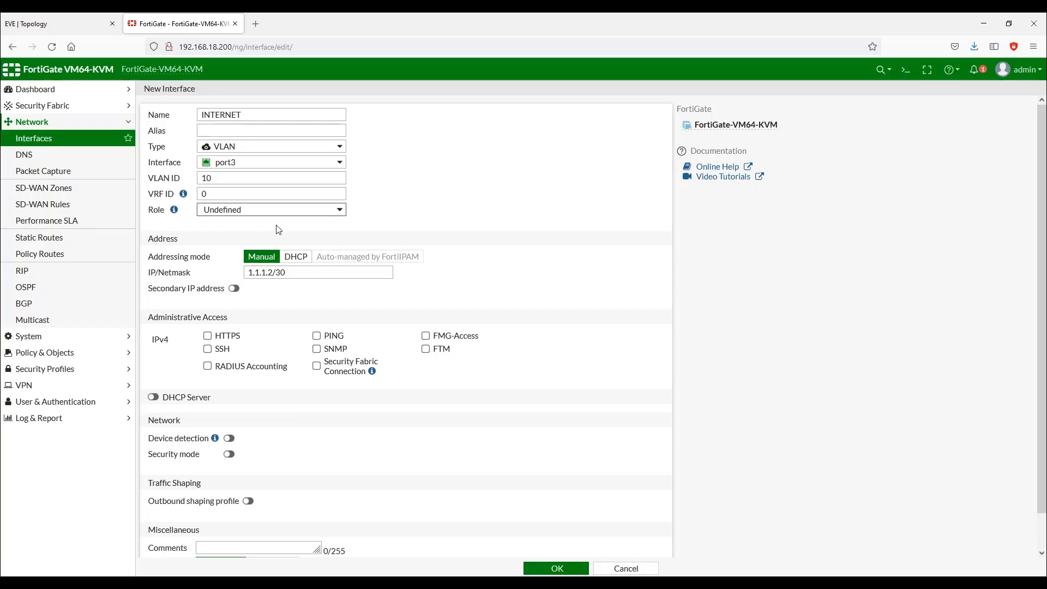
- Save the new INTERNET interface and expand port3 in the interface list to show its VLANs
scroll(333, 382, "down", 2)
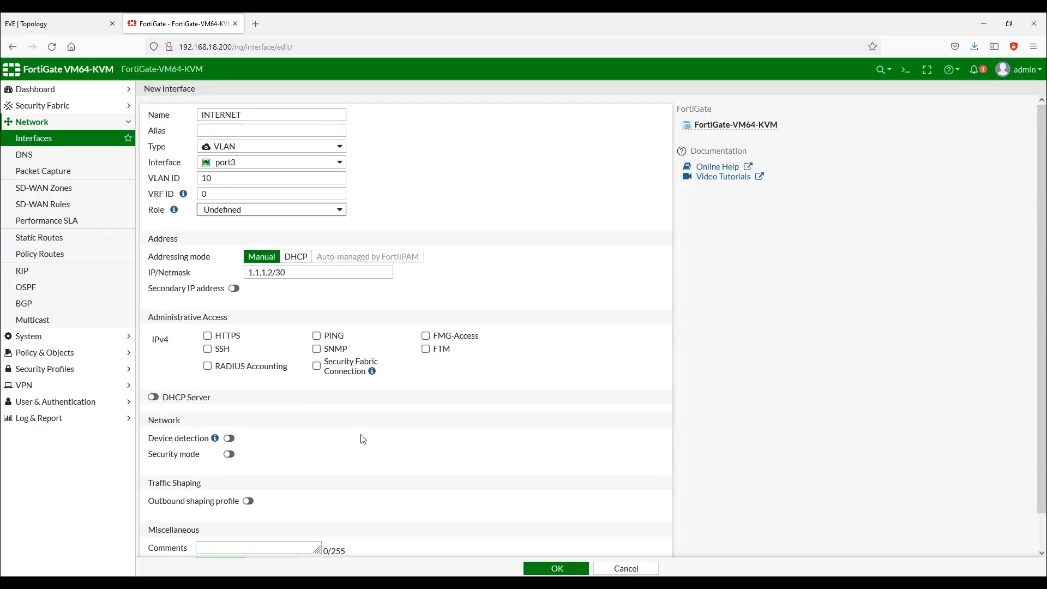
left_click(539, 568)
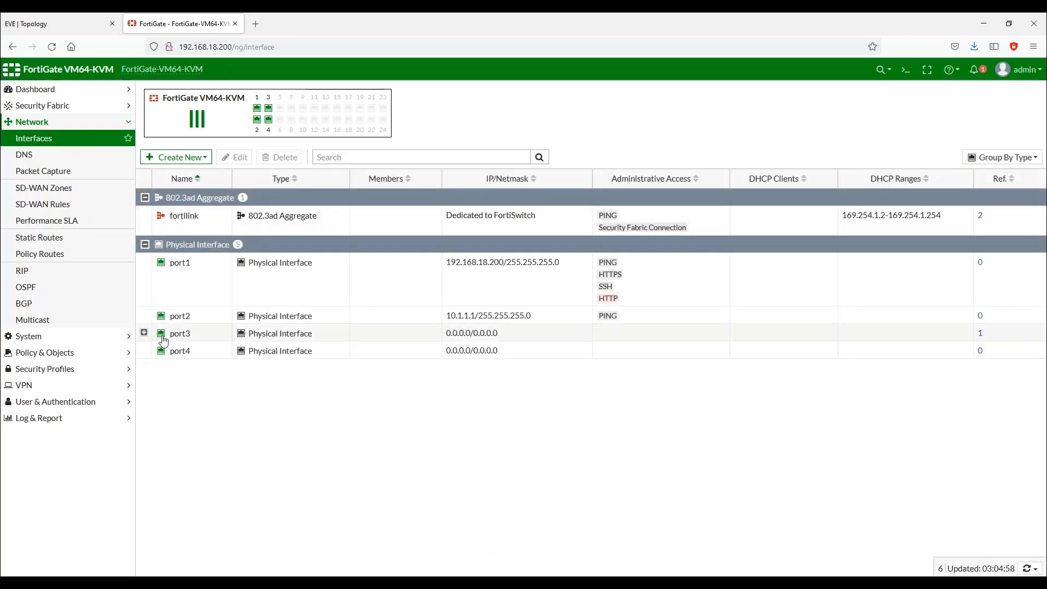
left_click(144, 333)
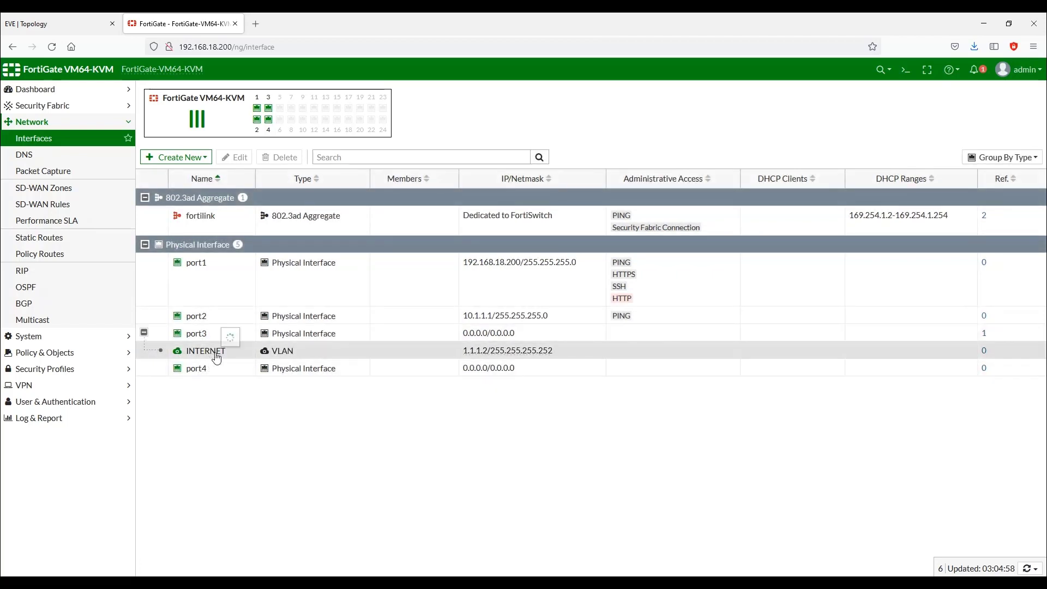
- Ping 1.1.1.1 from the FortiGate CLI console with execute ping, and minimize the console
mouse_move(217, 358)
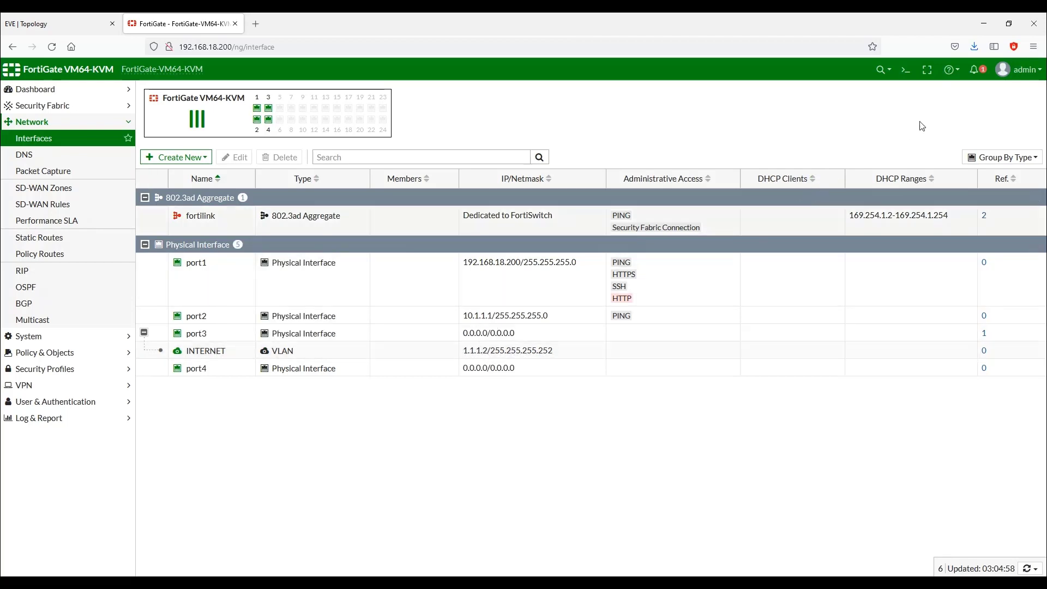
left_click(906, 71)
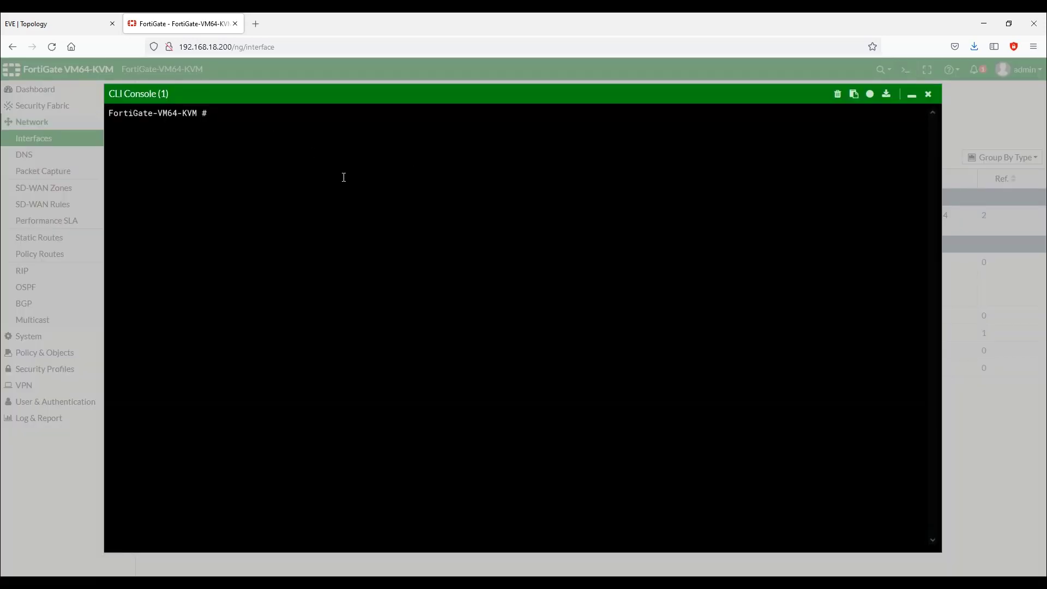
type("execute ping 1.1.1.1")
key("Return")
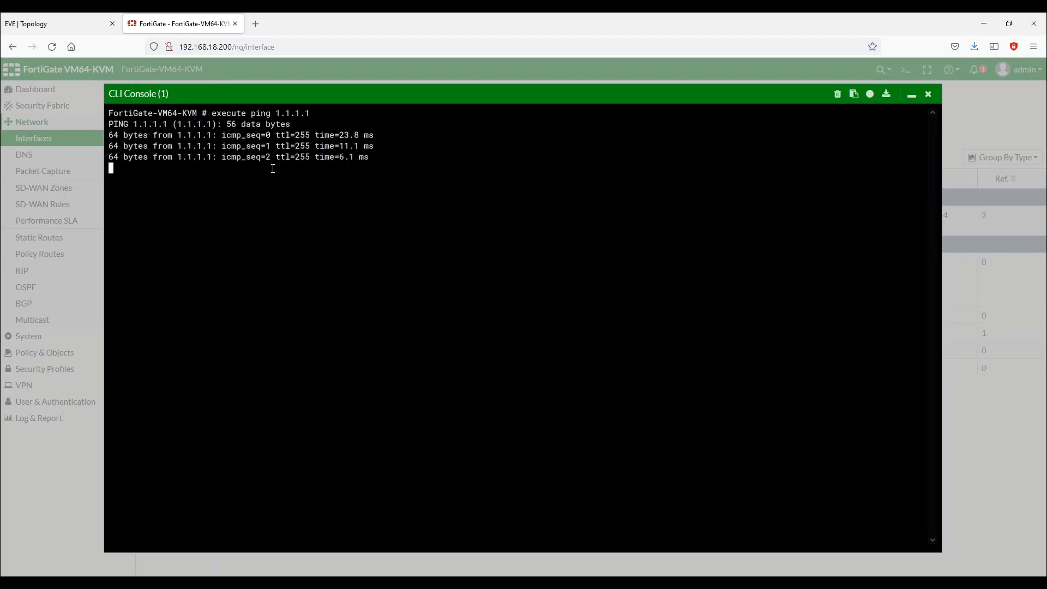
left_click(911, 95)
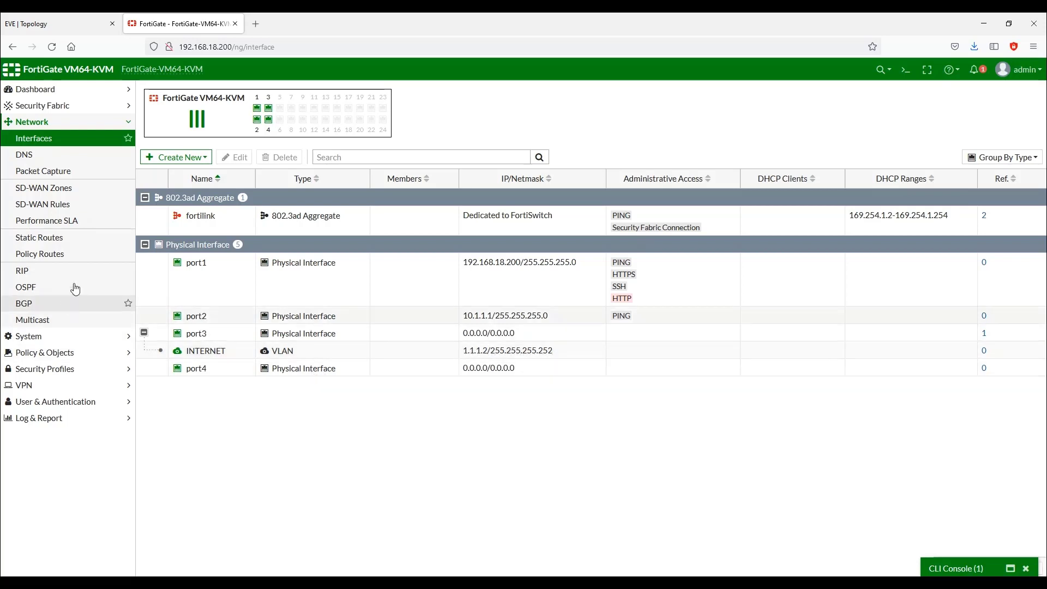
left_click(73, 357)
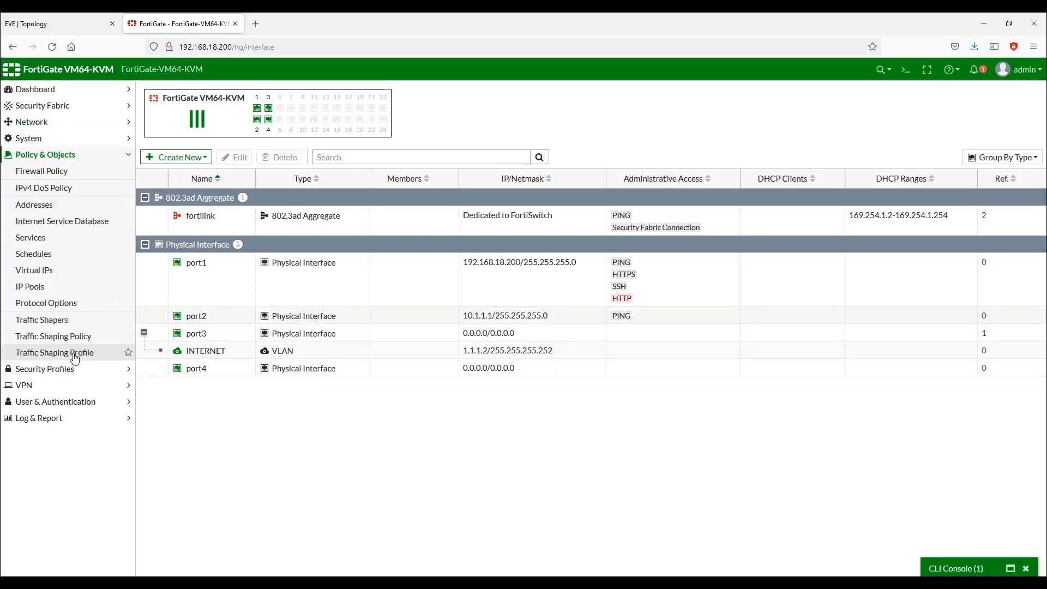
left_click(67, 177)
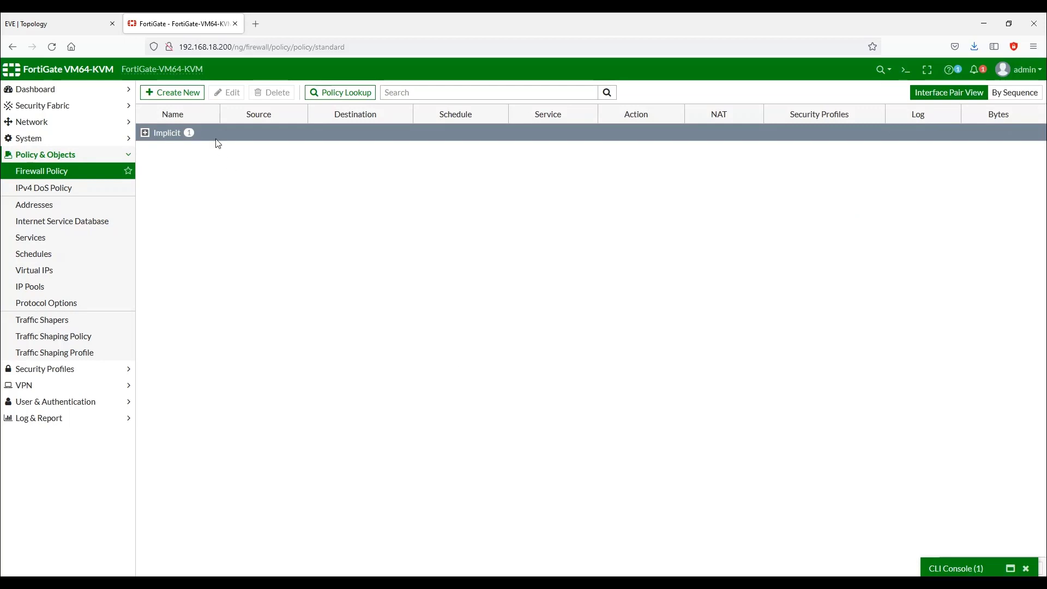
left_click(182, 92)
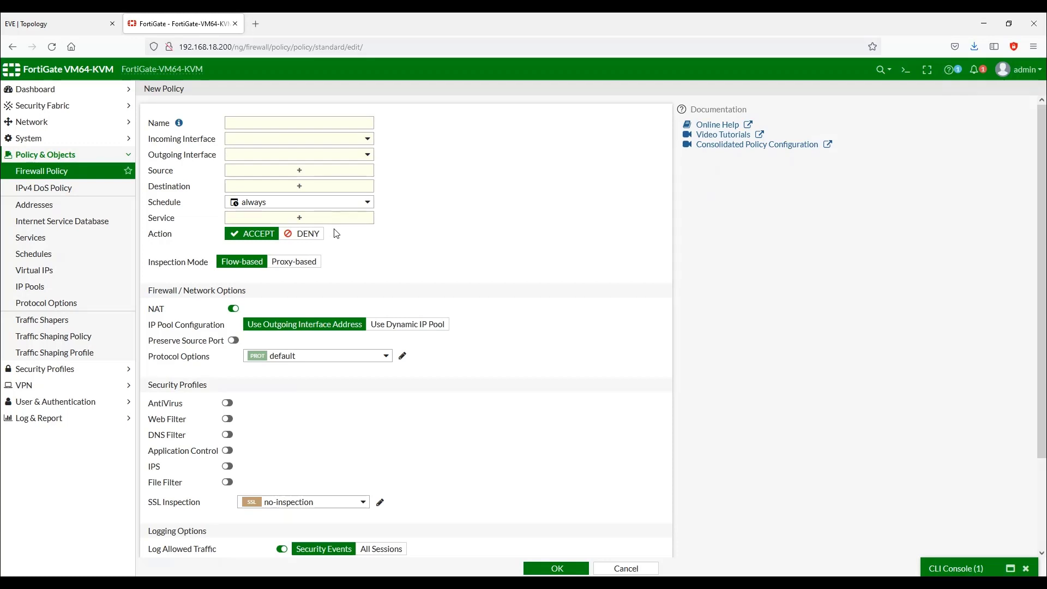
left_click(361, 140)
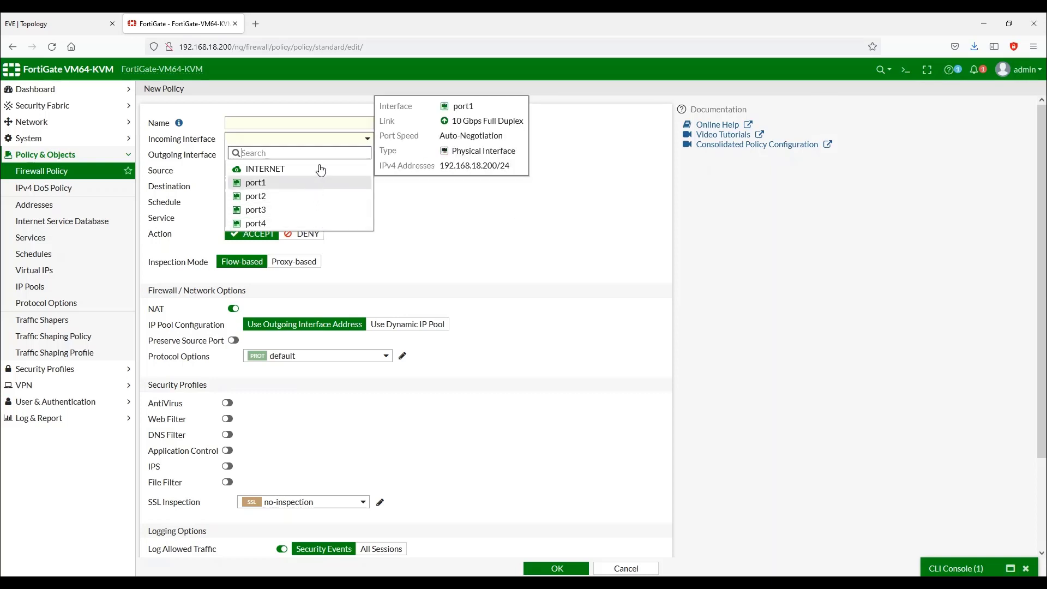
left_click(413, 206)
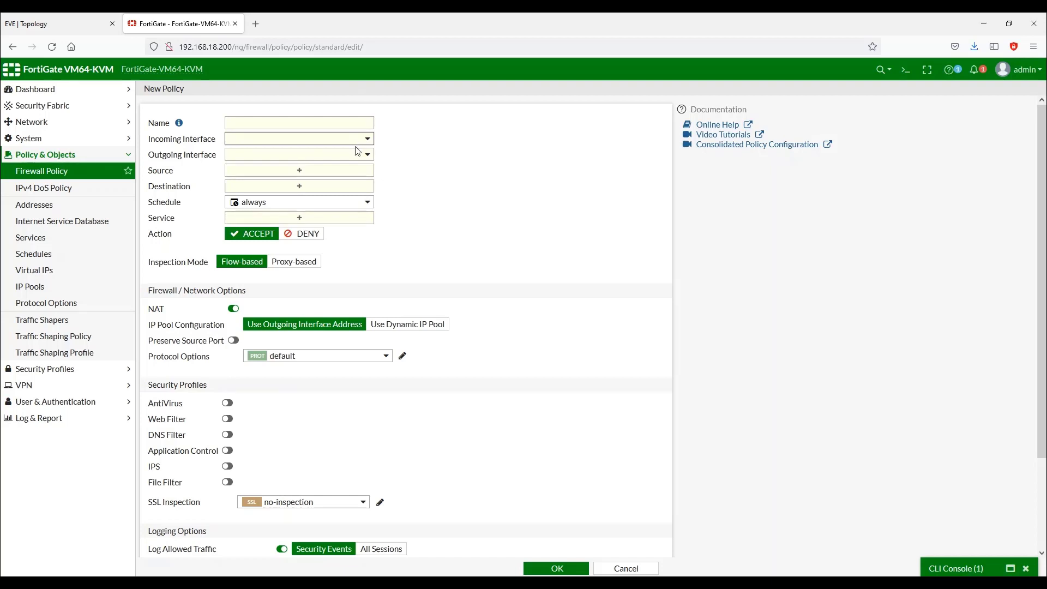
left_click(68, 132)
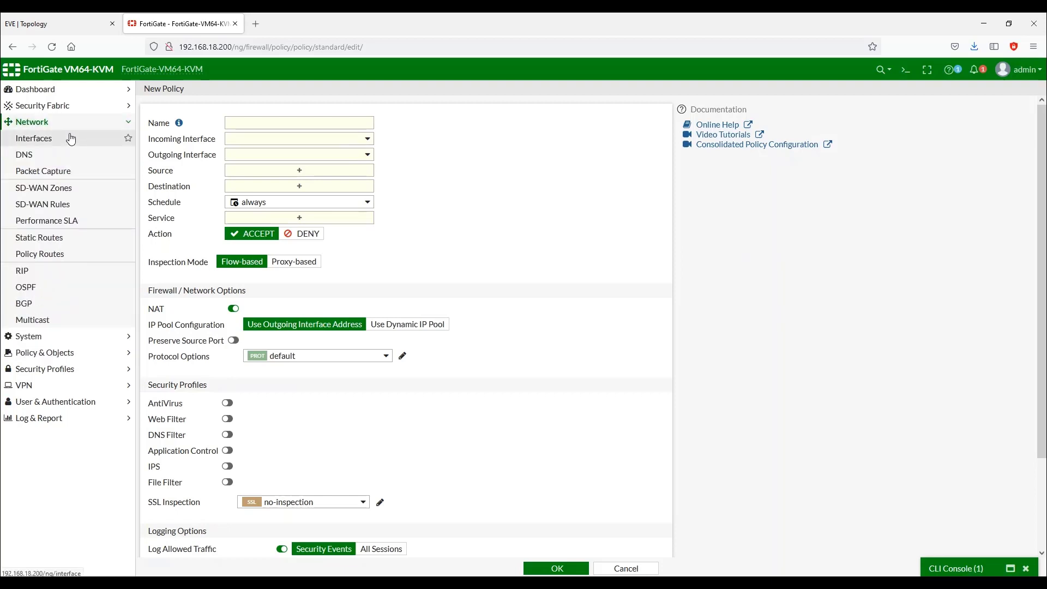
left_click(67, 140)
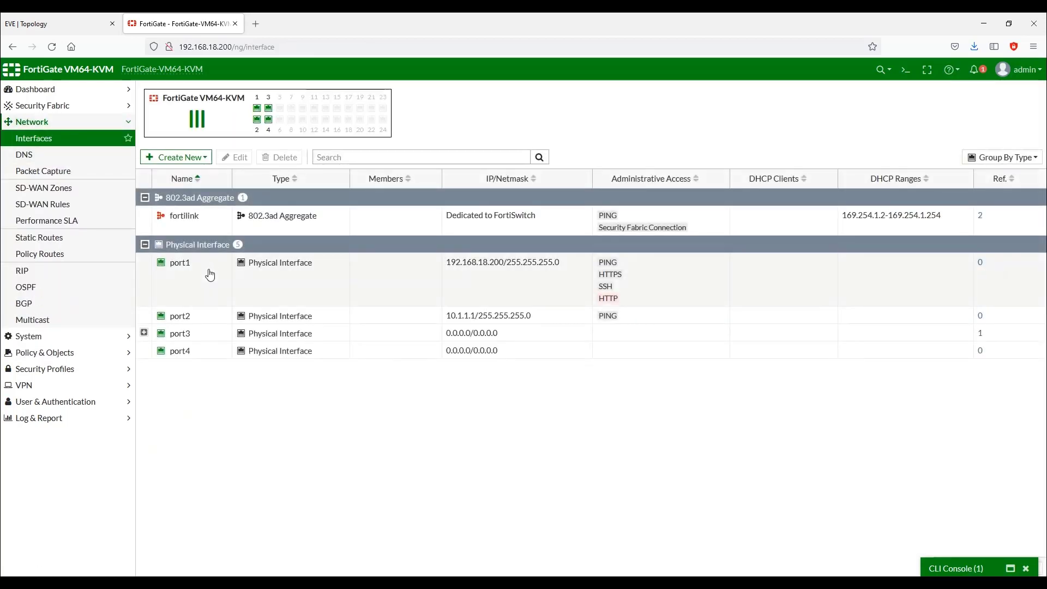
- Switch to the EVE topology and examine the links on the Fortinet firewall's port2 and port3 sides
left_click(52, 25)
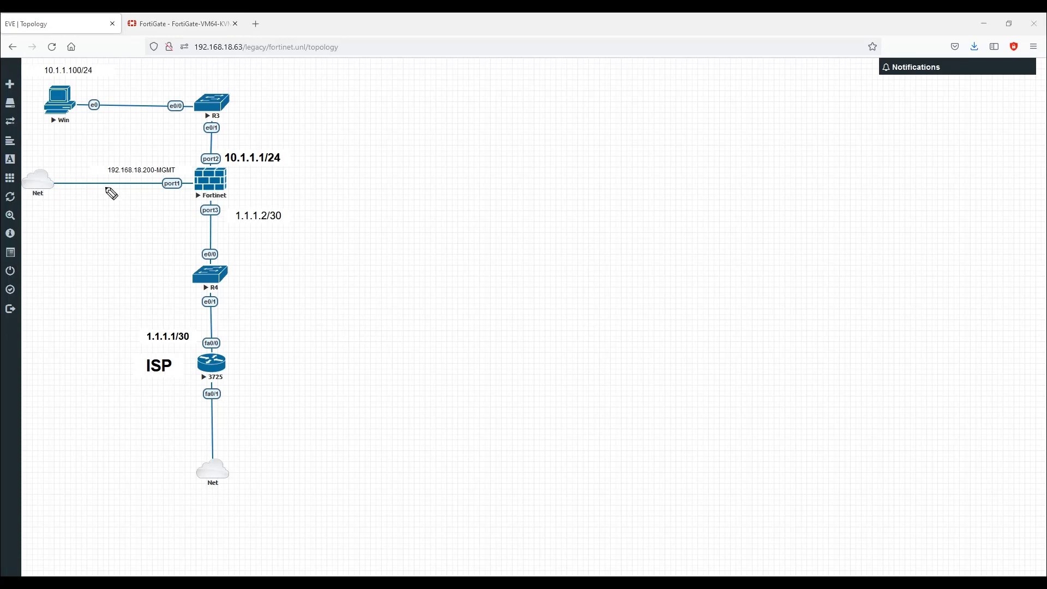
mouse_move(187, 164)
left_mouse_down()
mouse_move(187, 143)
mouse_move(181, 153)
mouse_move(267, 132)
left_mouse_up()
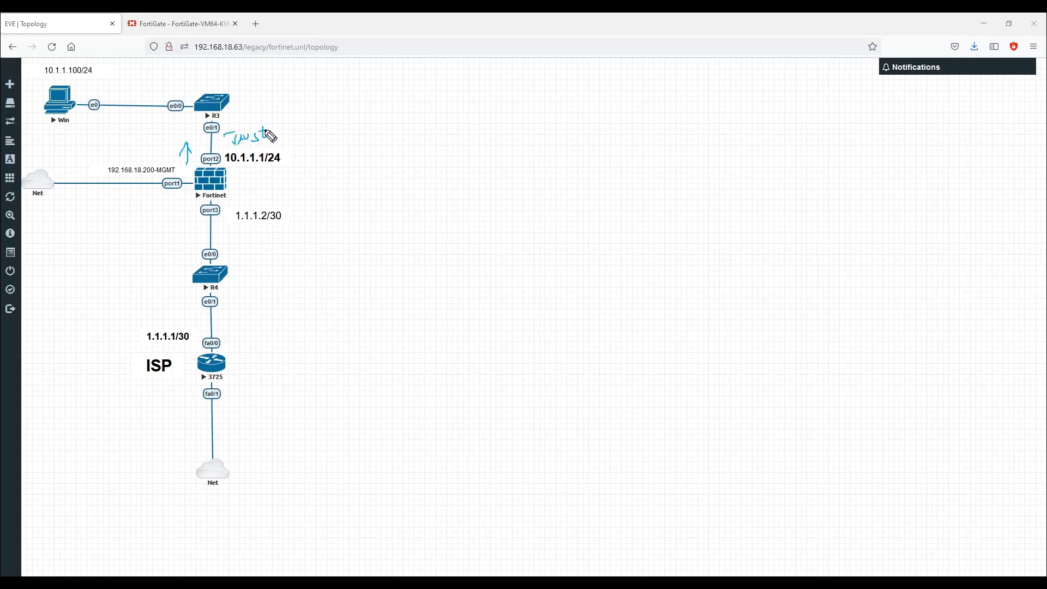
mouse_move(187, 206)
left_mouse_down()
mouse_move(191, 235)
mouse_move(281, 234)
left_mouse_up()
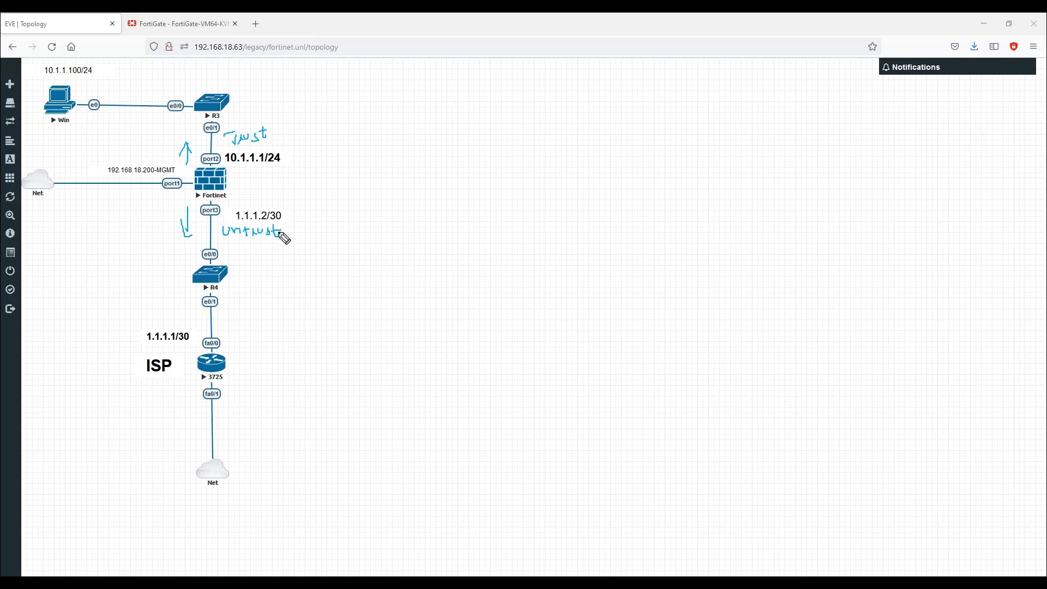
key("Escape")
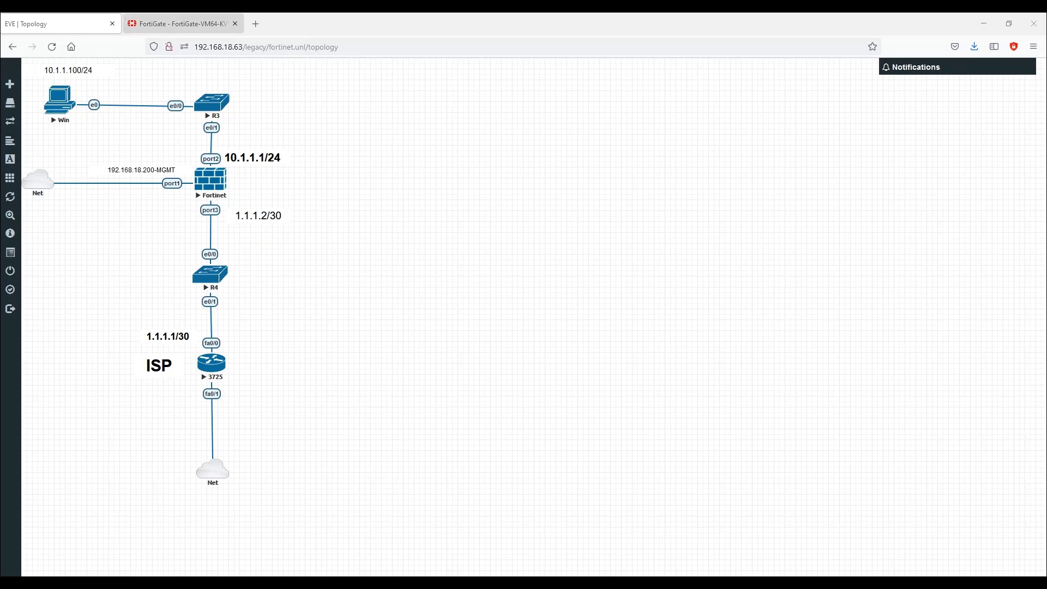
- Switch back to FortiGate, start a new zone named Trust and open its interface member selection
left_click(180, 23)
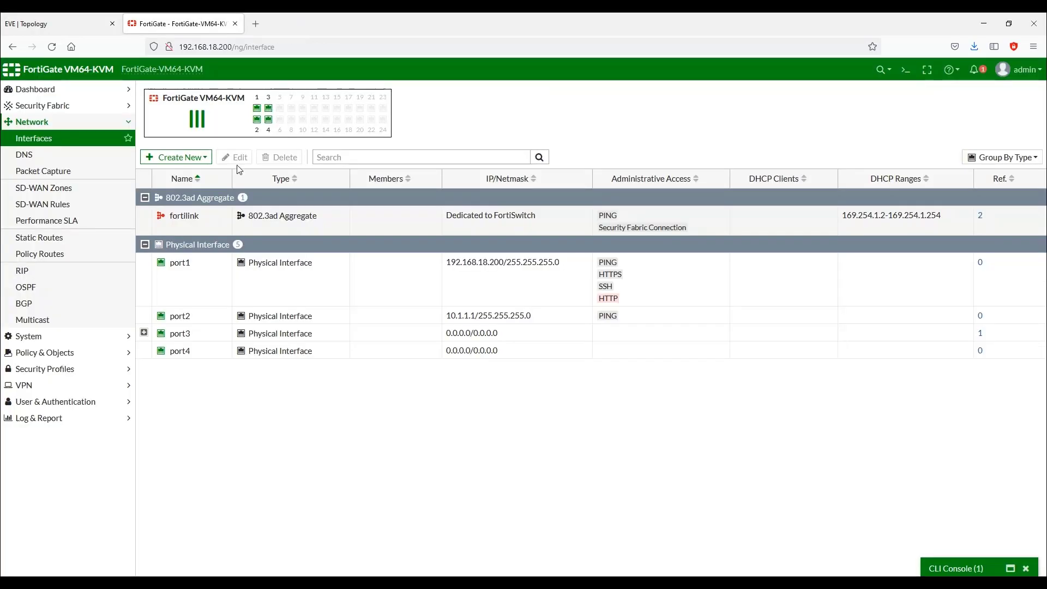
left_click(190, 157)
left_click(175, 189)
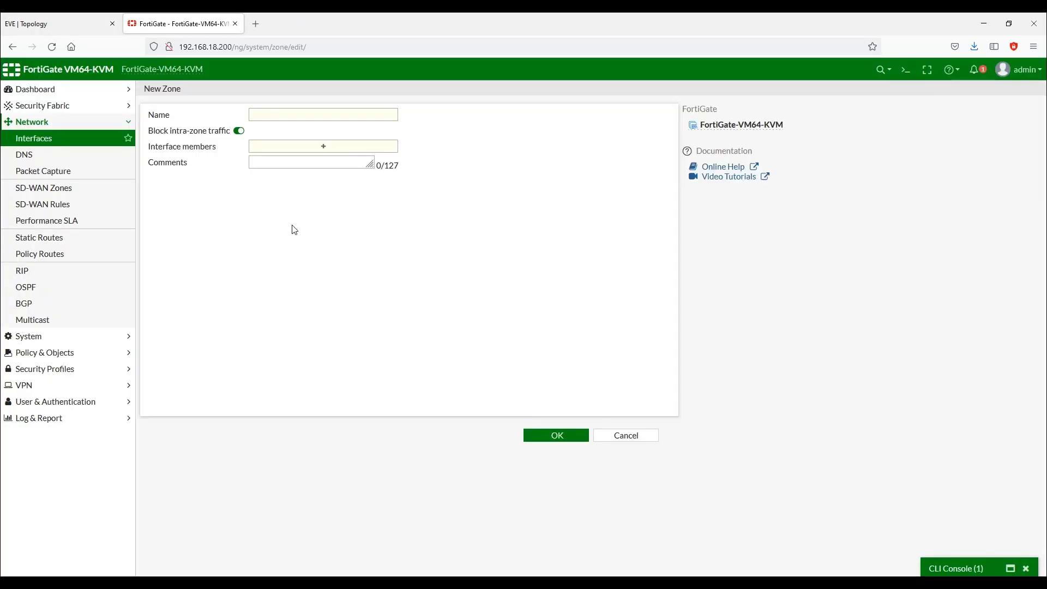
left_click(294, 115)
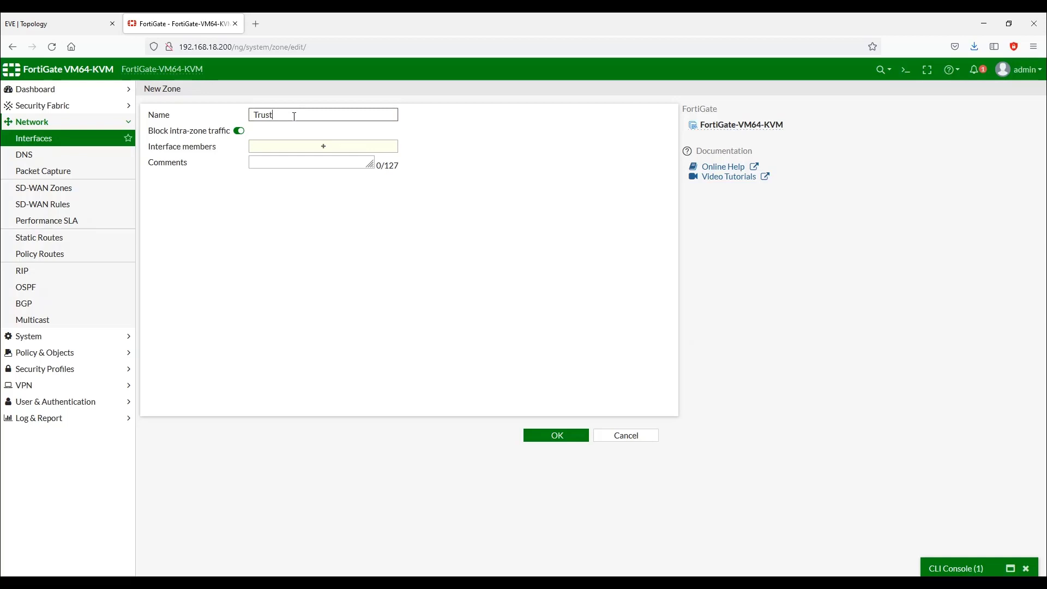
left_click(304, 150)
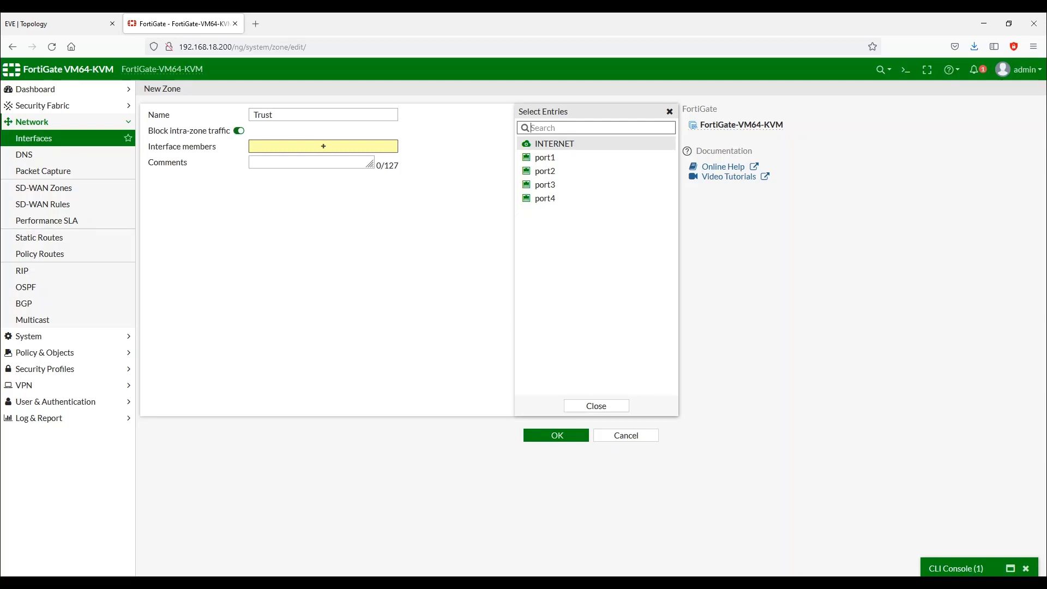
mouse_move(330, 277)
left_mouse_down()
mouse_move(344, 283)
mouse_move(336, 303)
mouse_move(235, 312)
left_mouse_up()
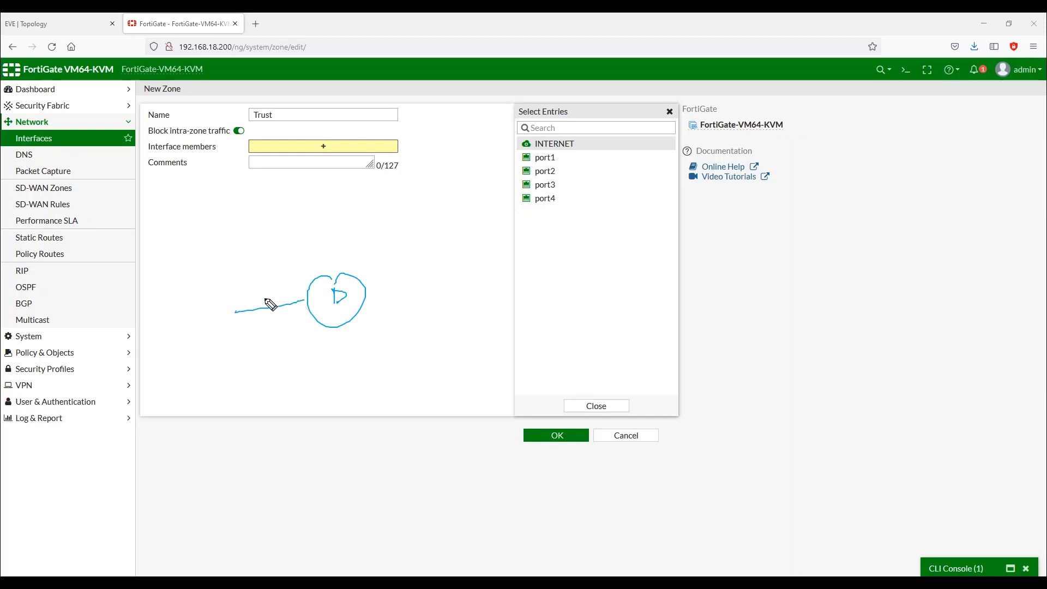
mouse_move(285, 284)
left_mouse_down()
mouse_move(288, 349)
mouse_move(279, 354)
mouse_move(322, 341)
mouse_move(295, 306)
mouse_move(301, 328)
mouse_move(304, 309)
left_mouse_up()
left_click_drag(305, 370, 362, 379)
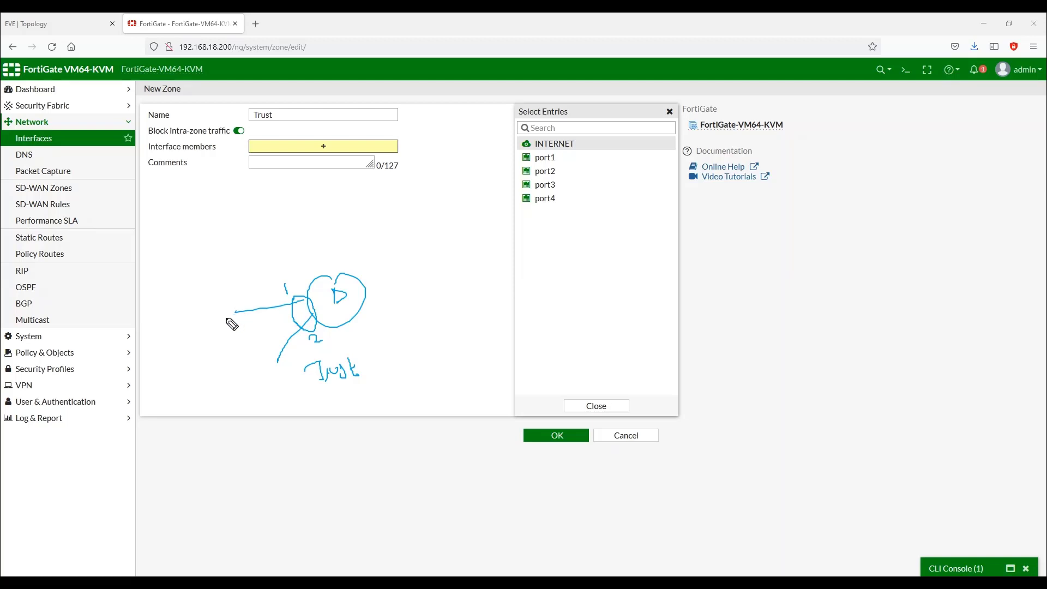
mouse_move(207, 316)
left_mouse_down()
mouse_move(302, 301)
mouse_move(303, 327)
mouse_move(250, 364)
mouse_move(266, 369)
left_mouse_up()
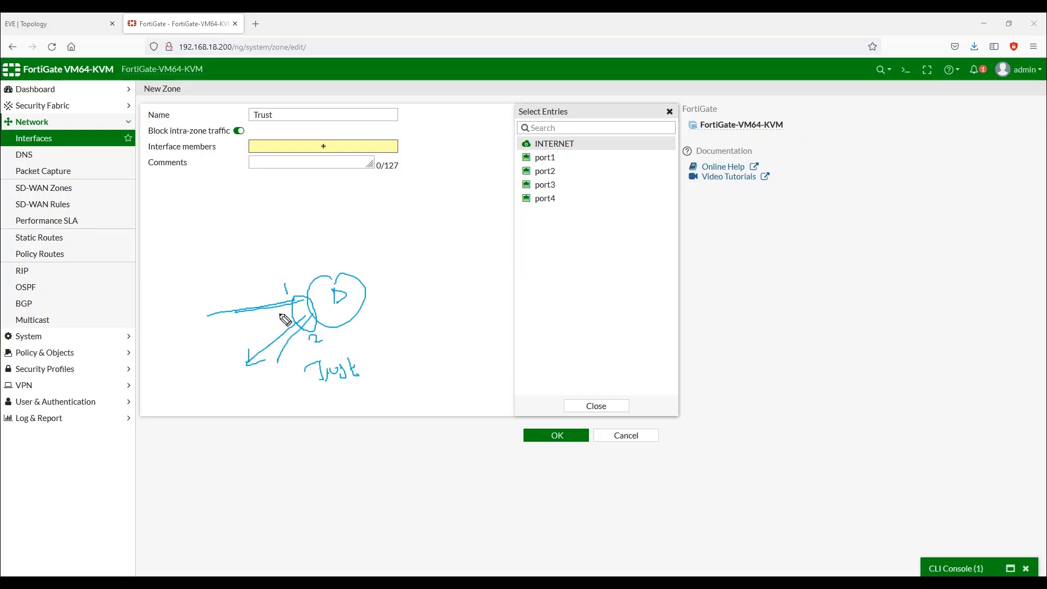
left_click_drag(218, 340, 246, 322)
mouse_move(245, 125)
left_mouse_down()
mouse_move(233, 137)
mouse_move(250, 132)
left_mouse_up()
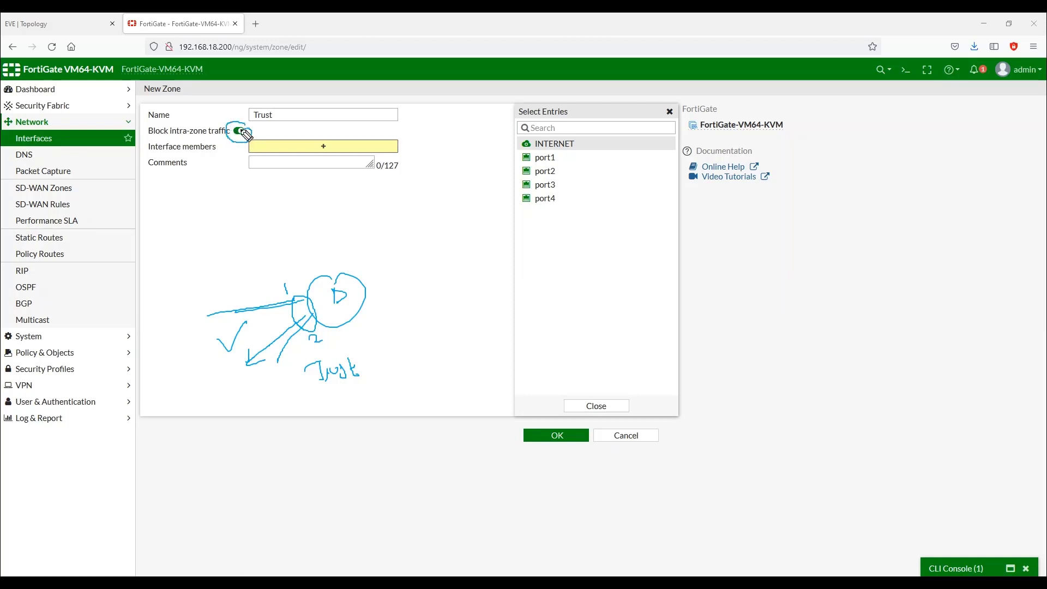